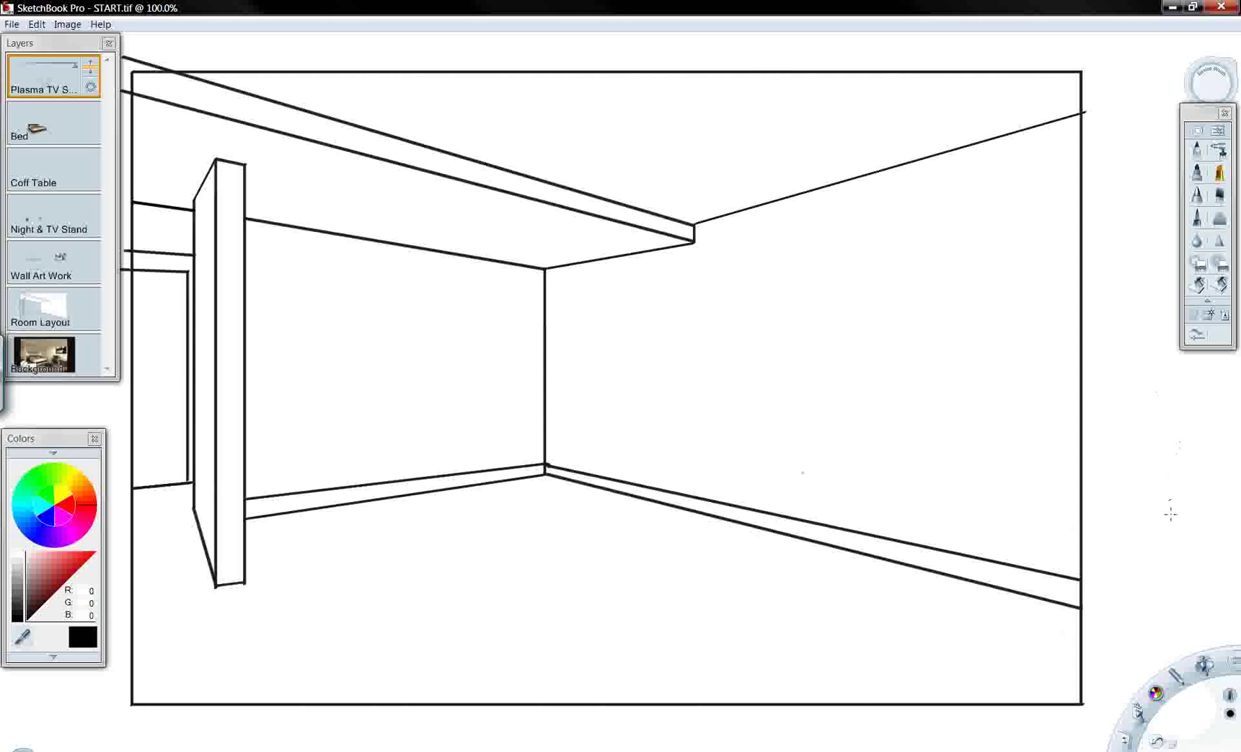
Use the ruler guide to draw three parallel perspective lines along the right wall
{"action": "left_click", "coordinate": [1204, 665]}
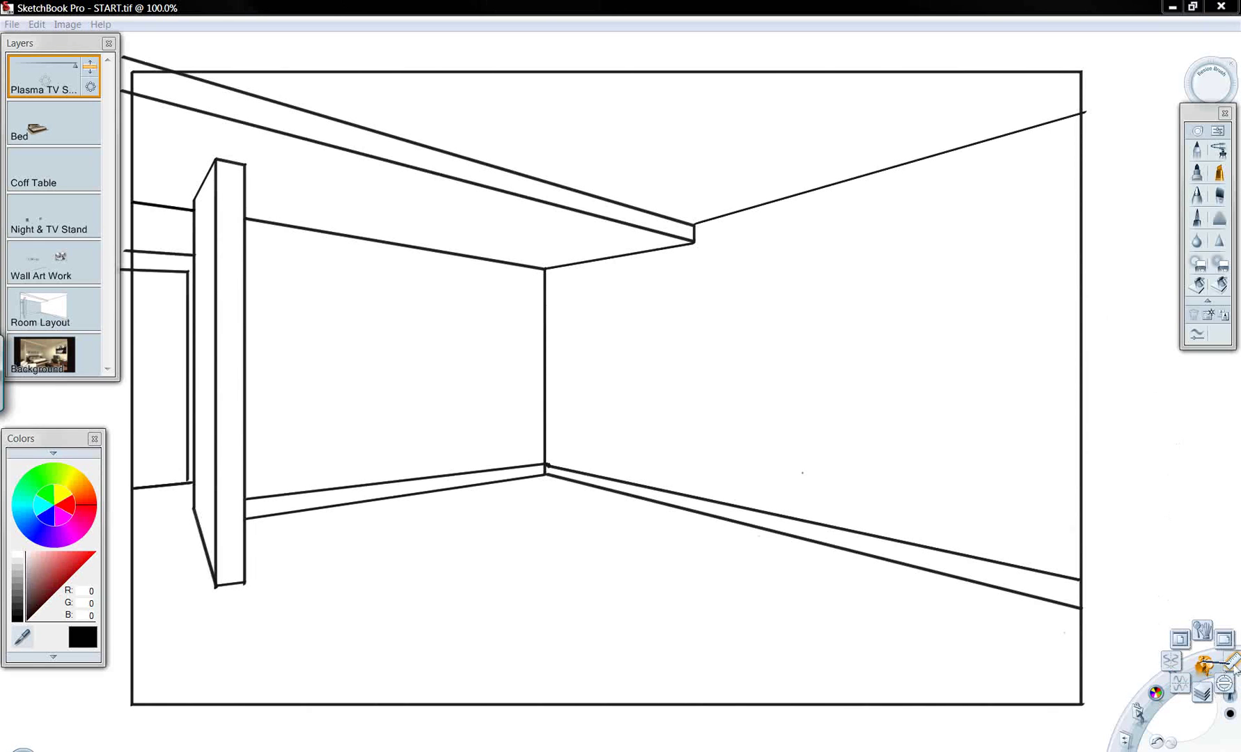
{"action": "left_click", "coordinate": [1229, 661]}
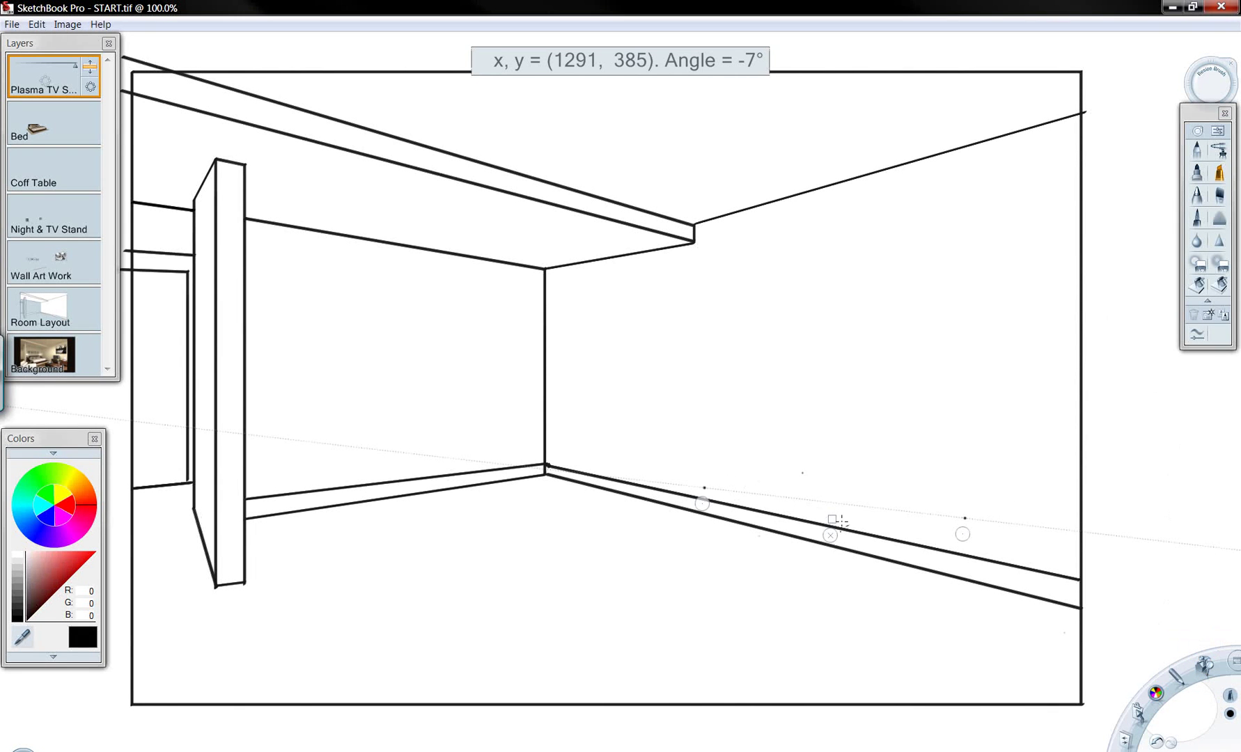
{"action": "left_click_drag", "start_coordinate": [840, 510], "coordinate": [855, 483]}
{"action": "mouse_move", "coordinate": [966, 526]}
{"action": "left_mouse_down"}
{"action": "mouse_move", "coordinate": [993, 514]}
{"action": "mouse_move", "coordinate": [983, 521]}
{"action": "left_mouse_up"}
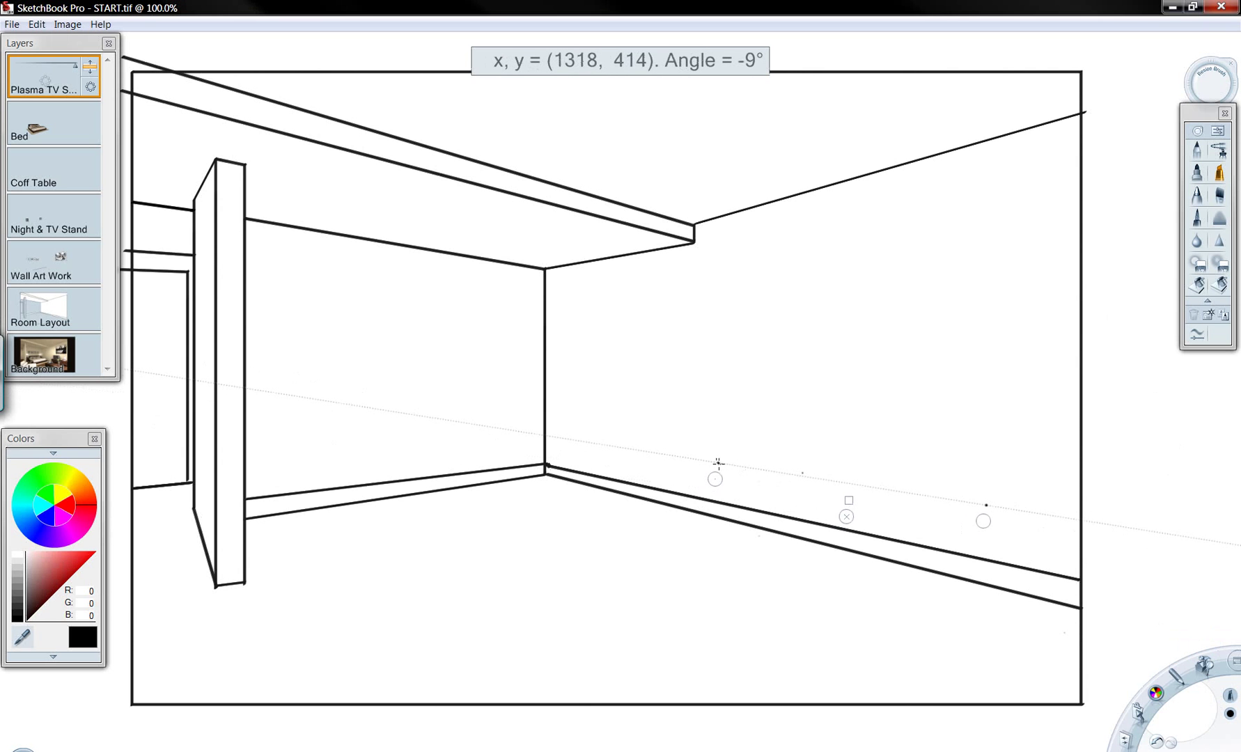
{"action": "left_click_drag", "start_coordinate": [718, 462], "coordinate": [998, 506]}
{"action": "mouse_move", "coordinate": [849, 500]}
{"action": "left_mouse_down"}
{"action": "mouse_move", "coordinate": [818, 515]}
{"action": "mouse_move", "coordinate": [831, 513]}
{"action": "left_mouse_up"}
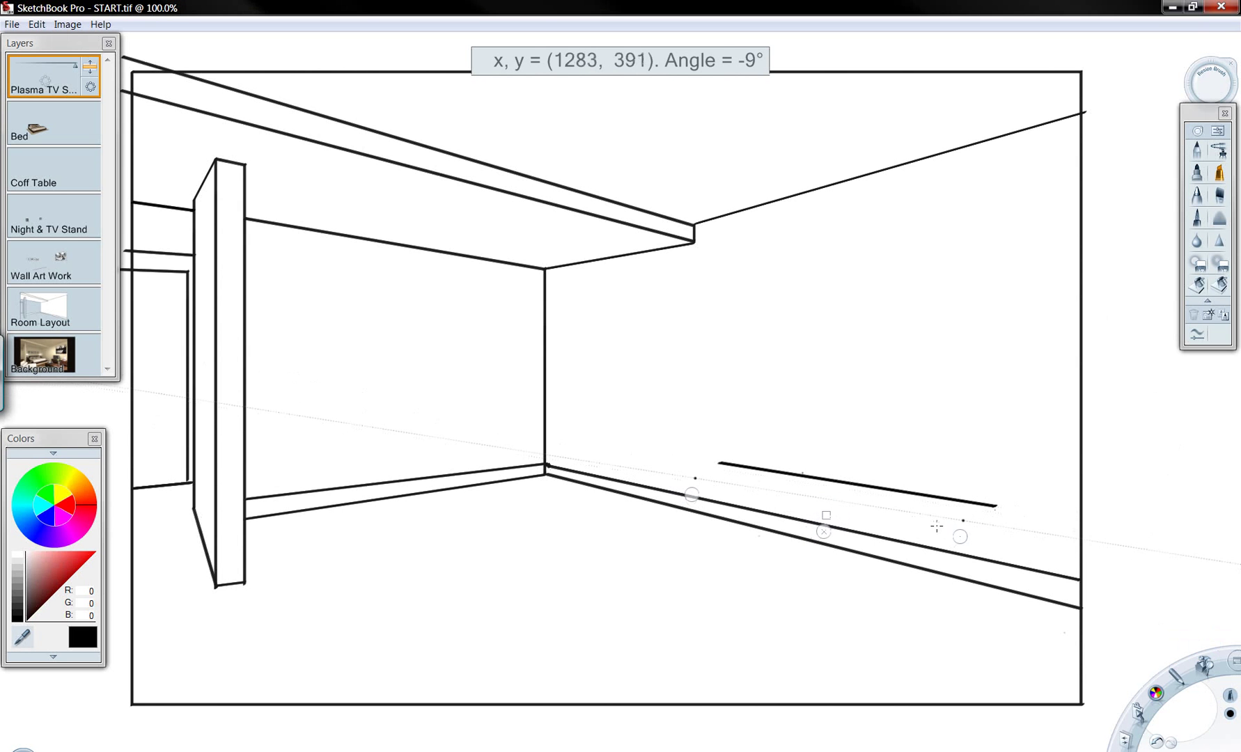
{"action": "left_click_drag", "start_coordinate": [960, 536], "coordinate": [945, 543]}
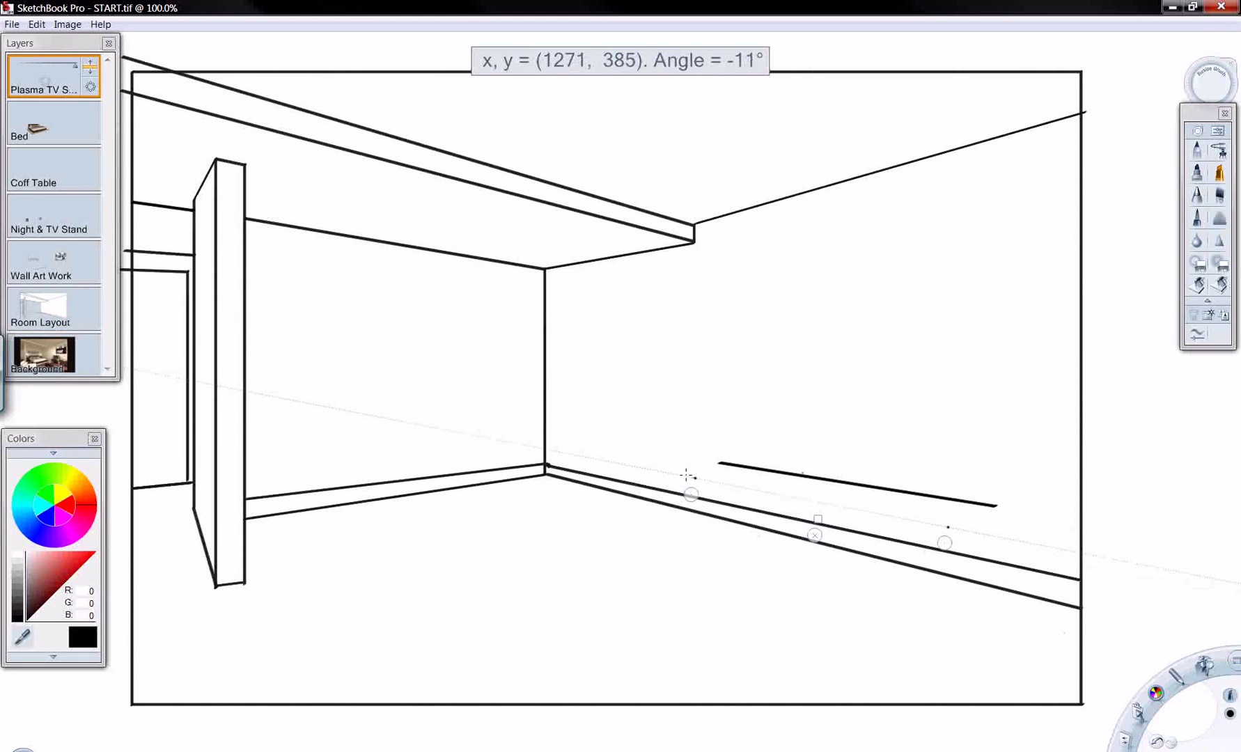
{"action": "left_click_drag", "start_coordinate": [686, 476], "coordinate": [949, 526]}
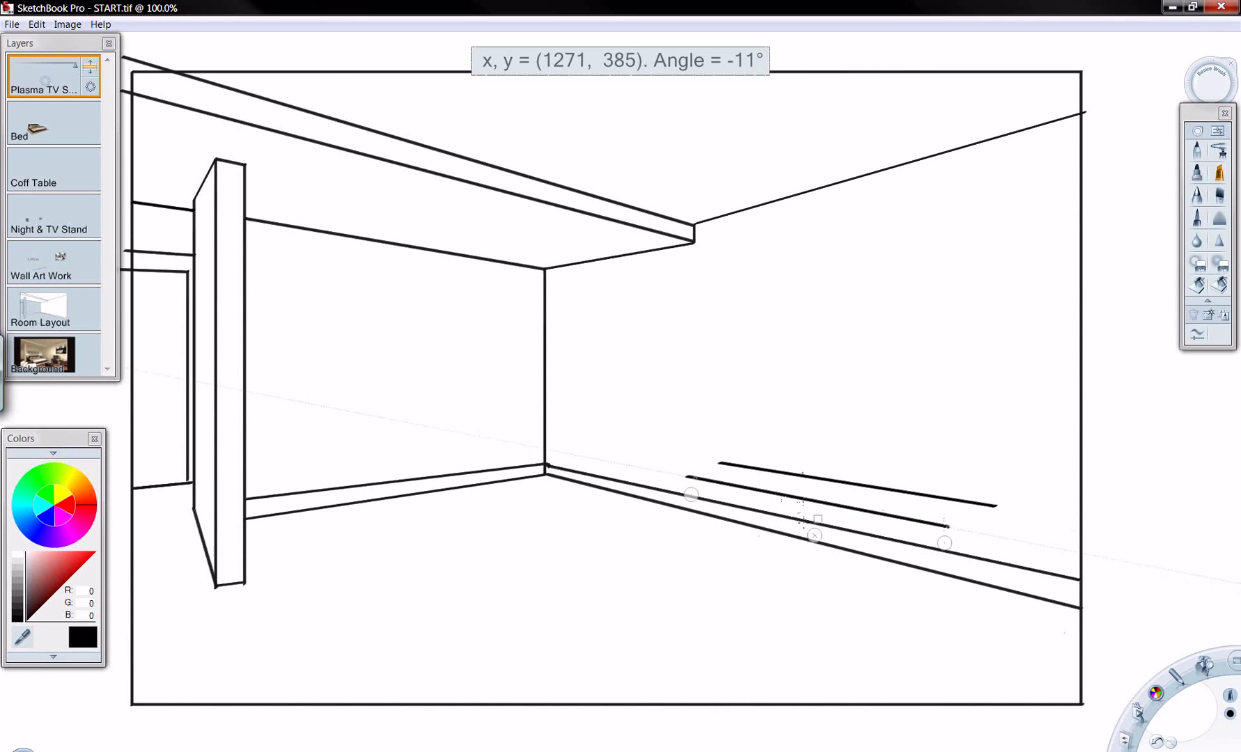
{"action": "left_click_drag", "start_coordinate": [819, 519], "coordinate": [814, 560]}
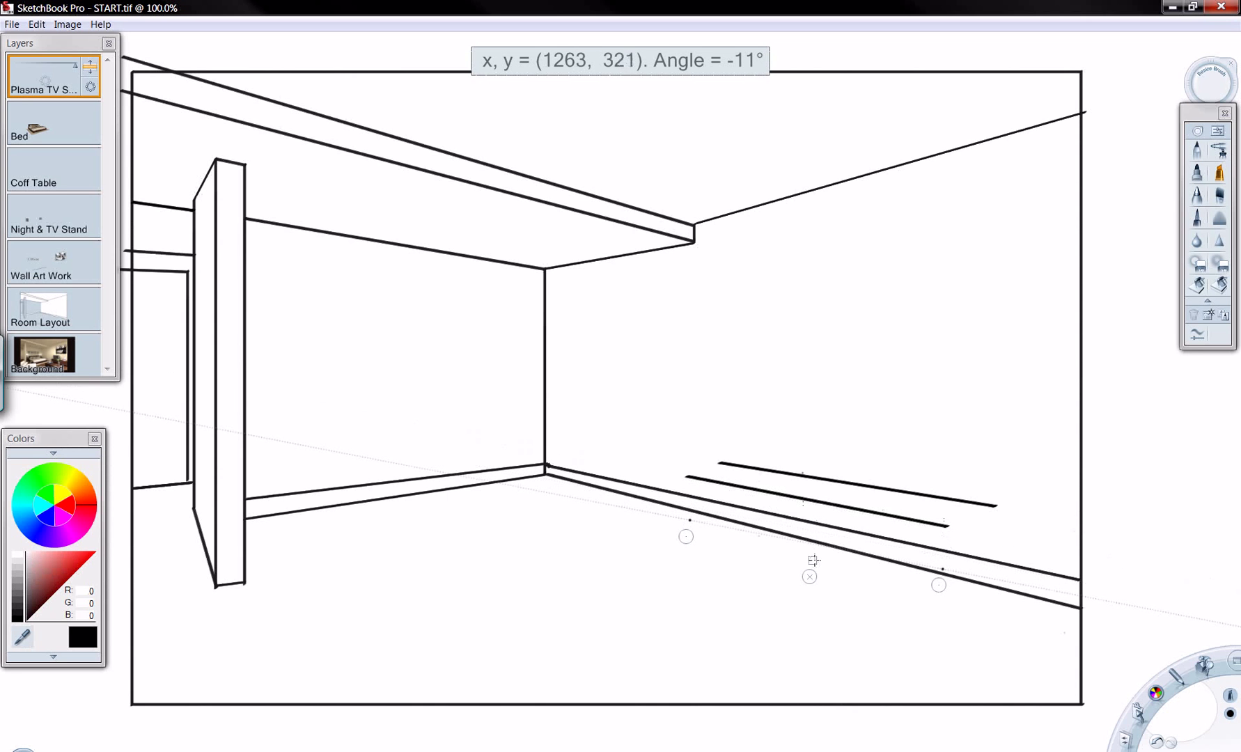
{"action": "left_click_drag", "start_coordinate": [938, 585], "coordinate": [925, 599]}
{"action": "left_click_drag", "start_coordinate": [690, 519], "coordinate": [942, 585]}
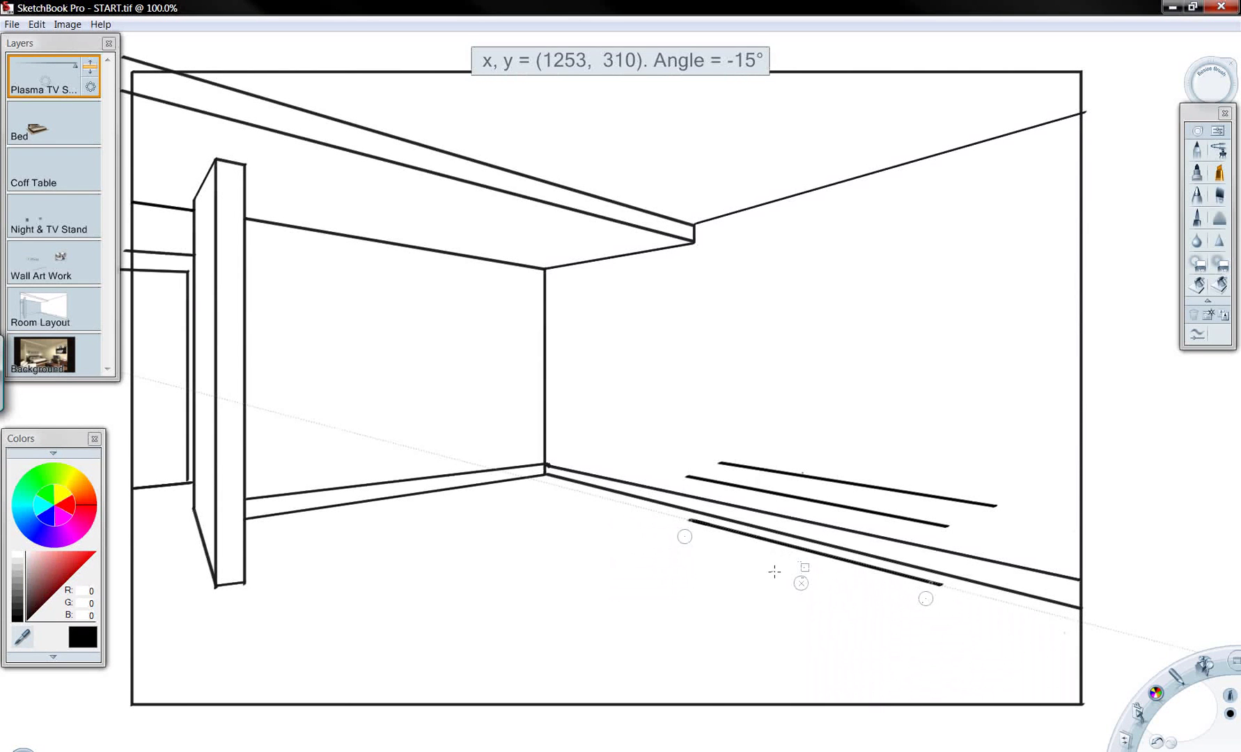
{"action": "left_click", "coordinate": [800, 583]}
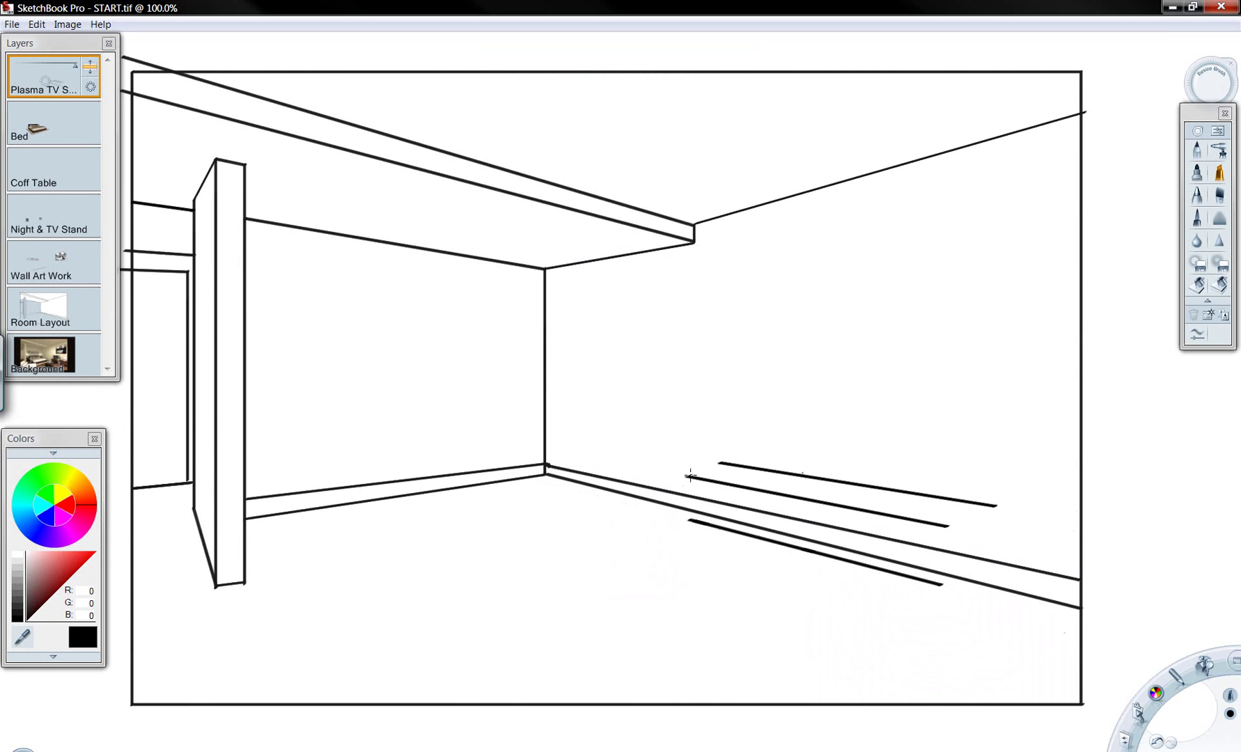
Draw the left, front-right and back-right vertical edges that close the stand's box
{"action": "left_click_drag", "start_coordinate": [689, 476], "coordinate": [688, 519]}
{"action": "left_click_drag", "start_coordinate": [939, 526], "coordinate": [940, 583]}
{"action": "key", "text": "r"}
{"action": "mouse_move", "coordinate": [919, 550]}
{"action": "left_mouse_down"}
{"action": "mouse_move", "coordinate": [907, 539]}
{"action": "mouse_move", "coordinate": [798, 539]}
{"action": "mouse_move", "coordinate": [796, 502]}
{"action": "mouse_move", "coordinate": [702, 471]}
{"action": "mouse_move", "coordinate": [722, 462]}
{"action": "mouse_move", "coordinate": [792, 495]}
{"action": "mouse_move", "coordinate": [976, 532]}
{"action": "mouse_move", "coordinate": [960, 533]}
{"action": "mouse_move", "coordinate": [1003, 521]}
{"action": "left_mouse_up"}
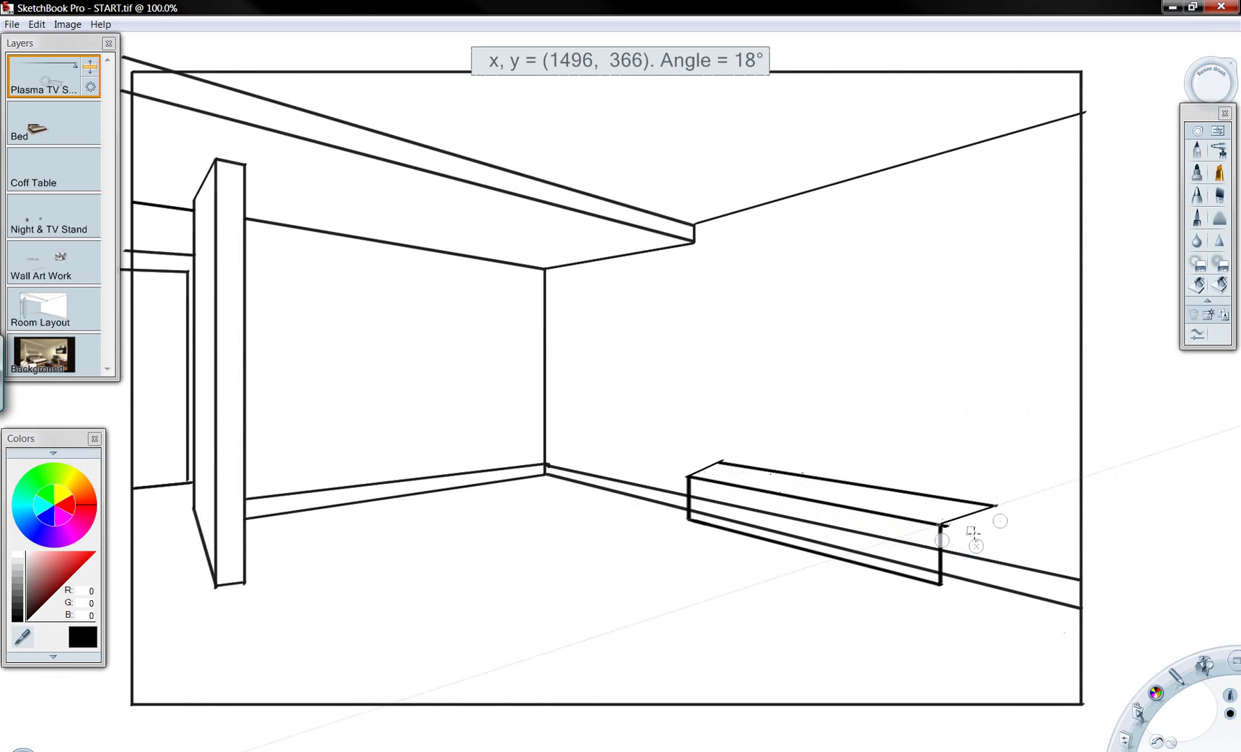
{"action": "mouse_move", "coordinate": [971, 532]}
{"action": "left_mouse_down"}
{"action": "mouse_move", "coordinate": [974, 592]}
{"action": "mouse_move", "coordinate": [972, 575]}
{"action": "mouse_move", "coordinate": [992, 570]}
{"action": "left_mouse_up"}
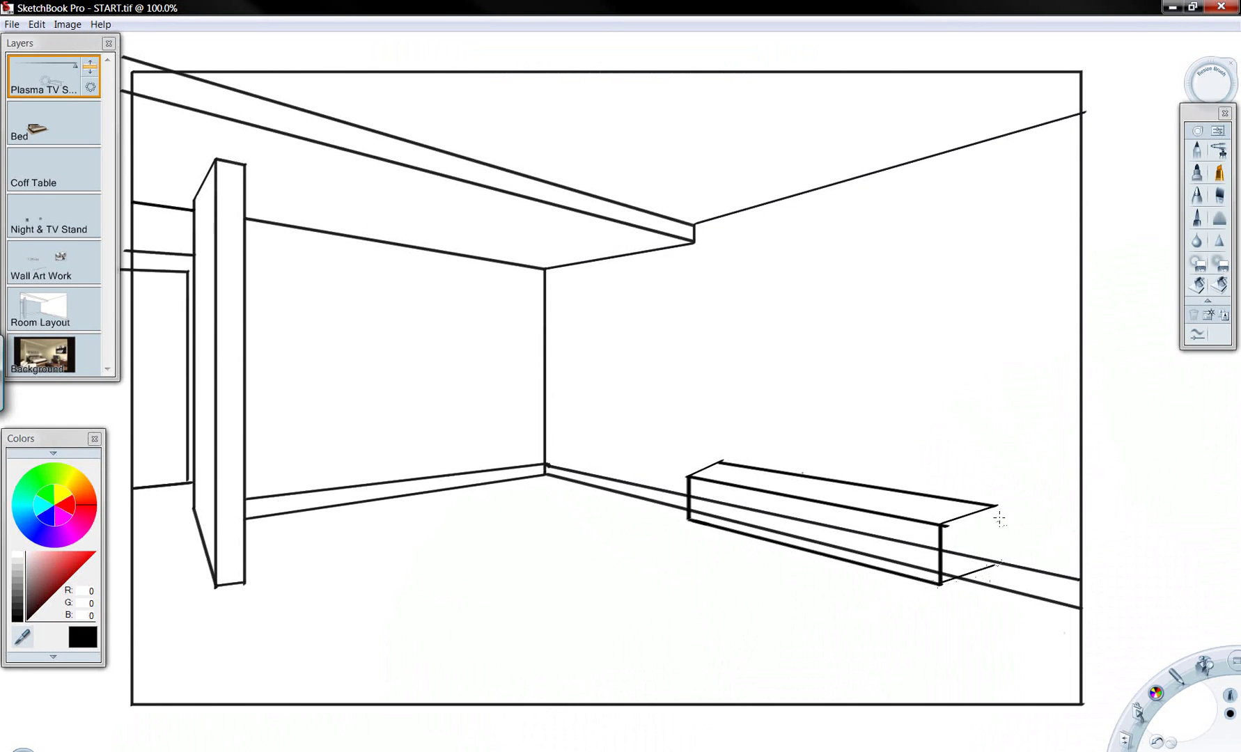
{"action": "key", "text": "shift"}
{"action": "left_click_drag", "start_coordinate": [996, 506], "coordinate": [987, 559]}
Sketch short legs under the front corners, joining the left ones into a U-shaped foot
{"action": "key", "text": "shift"}
{"action": "left_click_drag", "start_coordinate": [702, 524], "coordinate": [709, 539]}
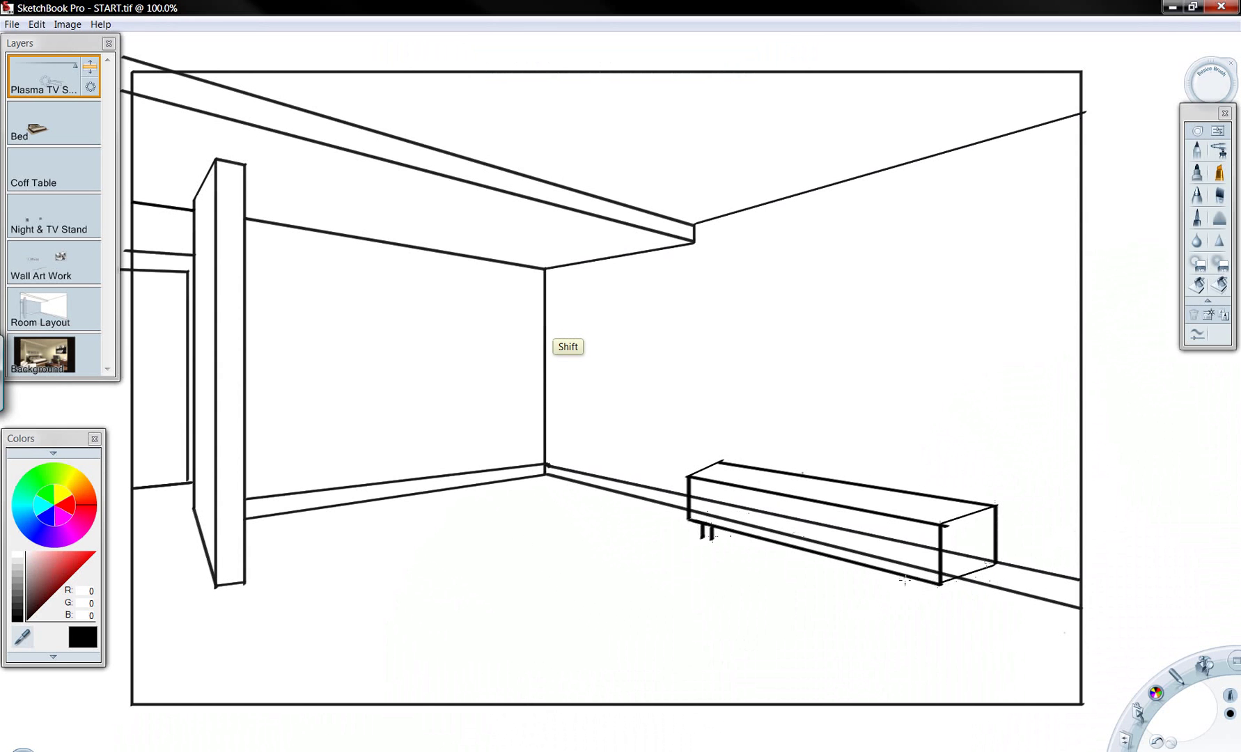
{"action": "left_click_drag", "start_coordinate": [904, 578], "coordinate": [919, 594]}
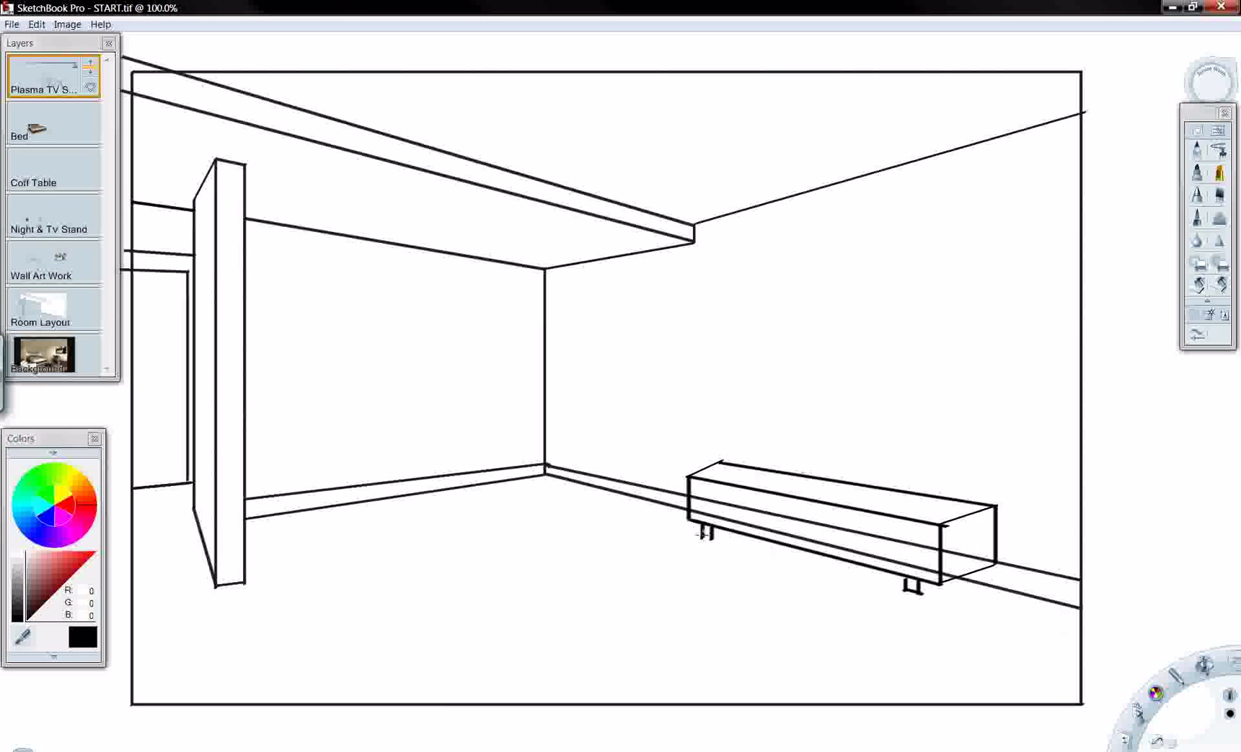
{"action": "left_click_drag", "start_coordinate": [702, 539], "coordinate": [716, 537]}
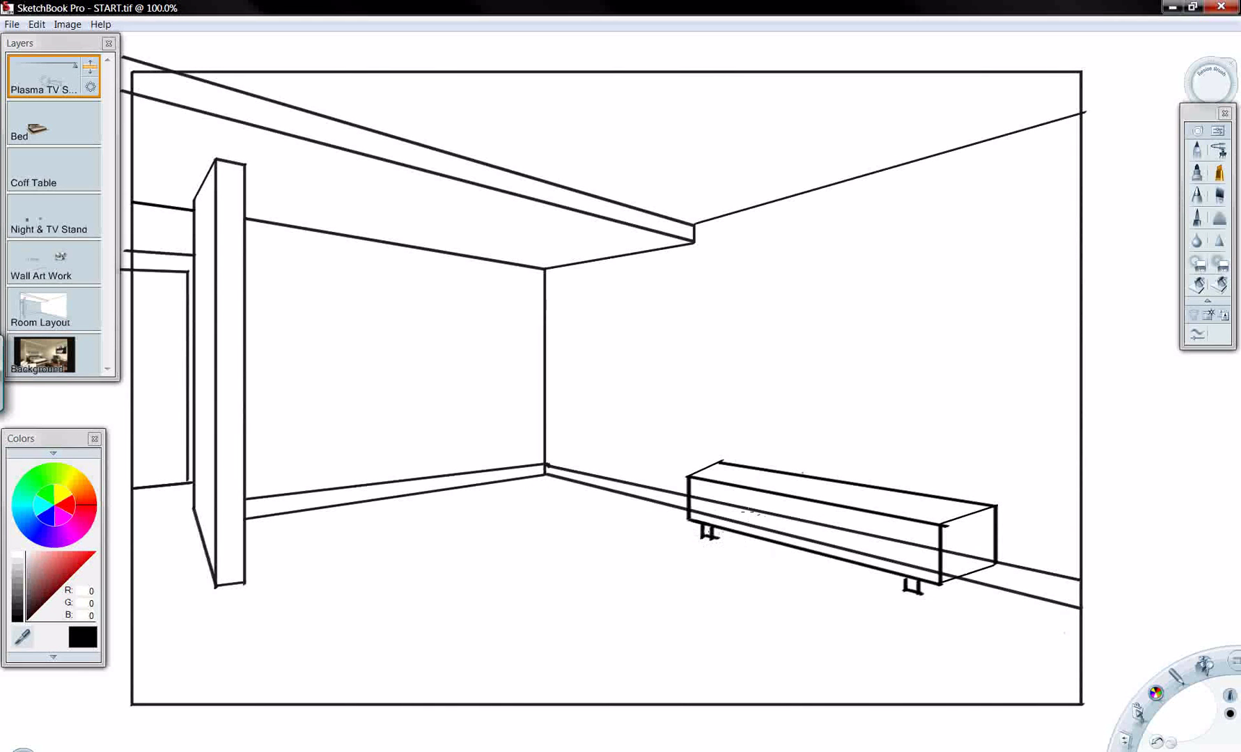
Align the ruler with the stand's front face and draw three drawer rectangles
{"action": "left_click", "coordinate": [1205, 665]}
{"action": "left_click", "coordinate": [1212, 673]}
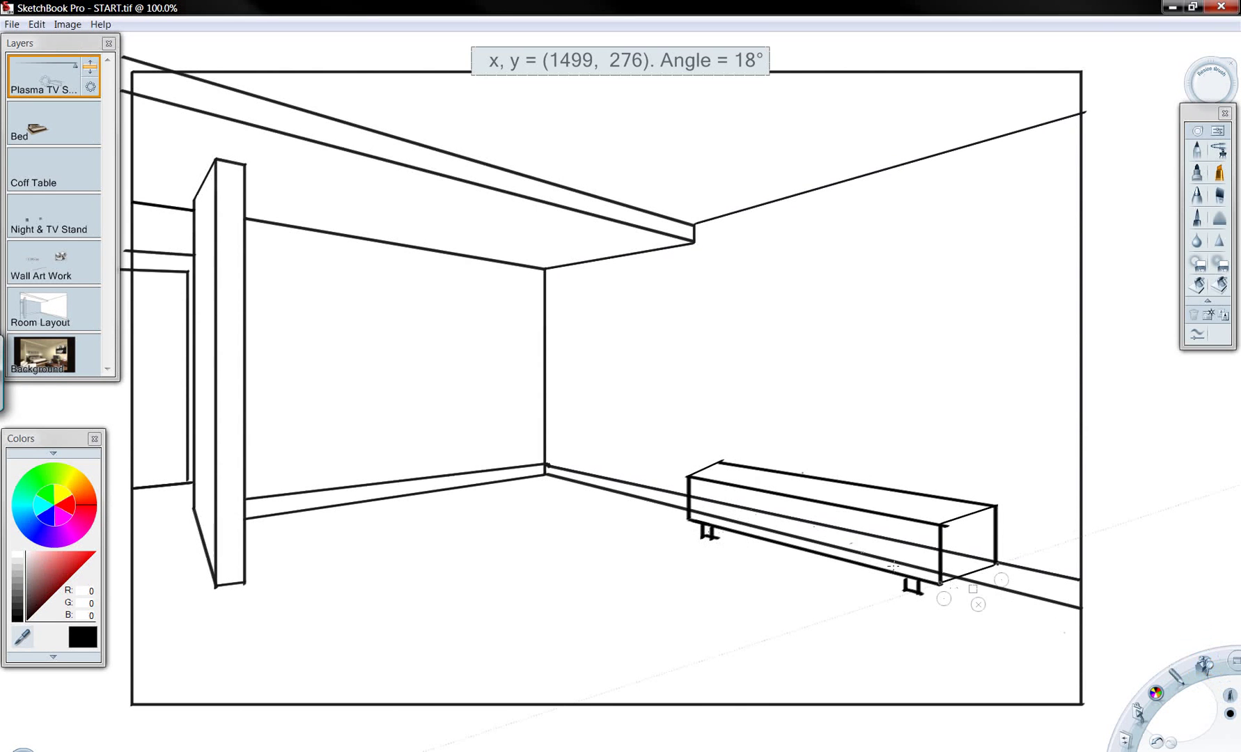
{"action": "left_click_drag", "start_coordinate": [942, 598], "coordinate": [703, 516]}
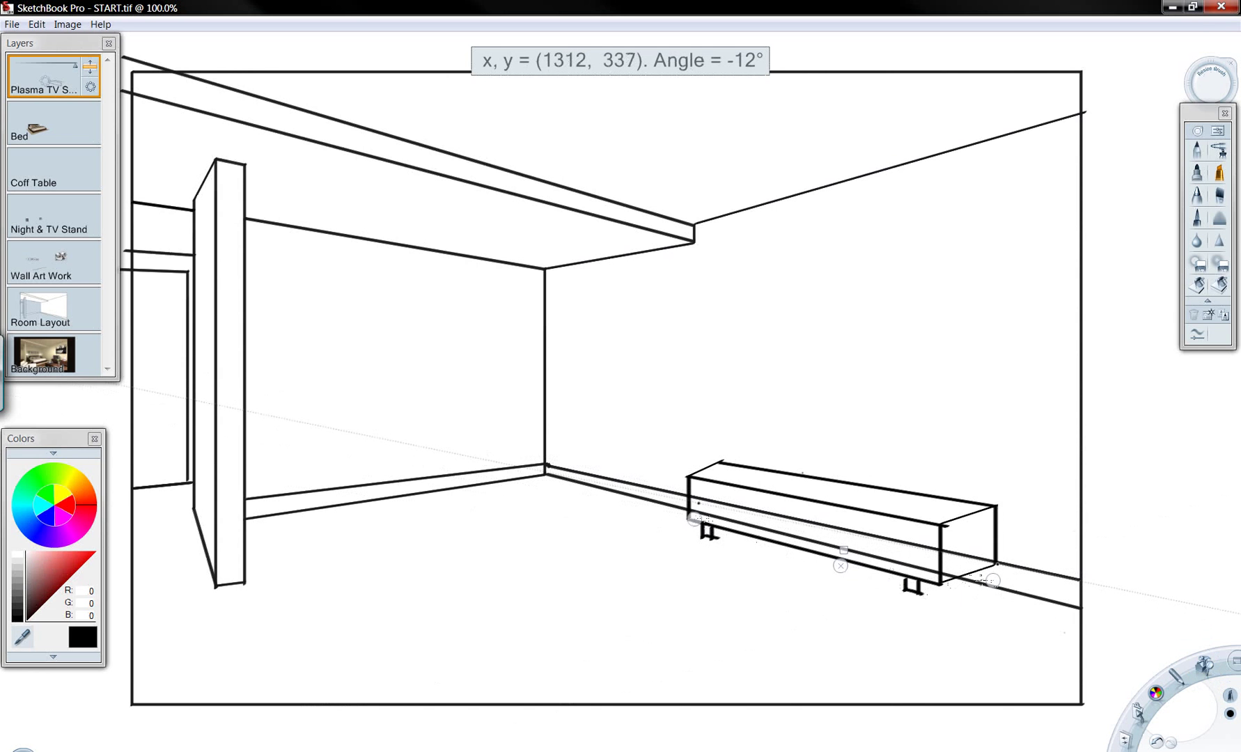
{"action": "left_click_drag", "start_coordinate": [992, 581], "coordinate": [917, 565]}
{"action": "left_click_drag", "start_coordinate": [806, 544], "coordinate": [805, 526]}
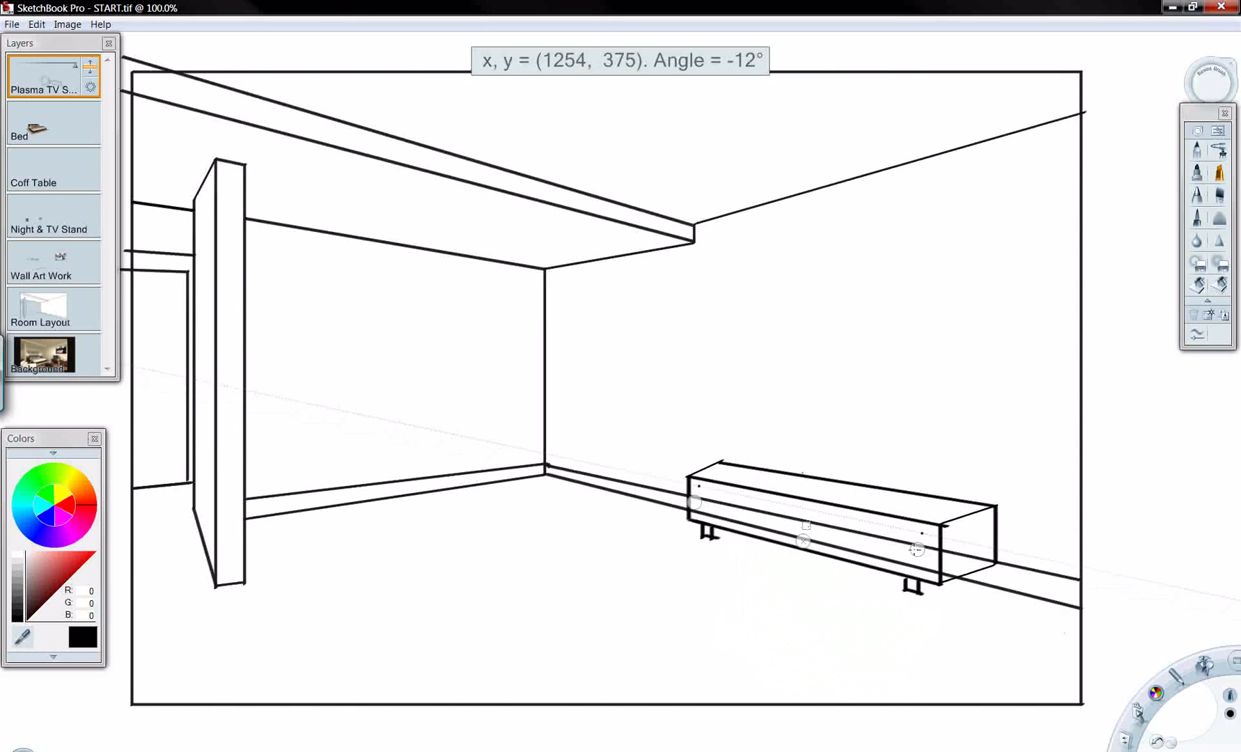
{"action": "left_click_drag", "start_coordinate": [916, 550], "coordinate": [917, 547]}
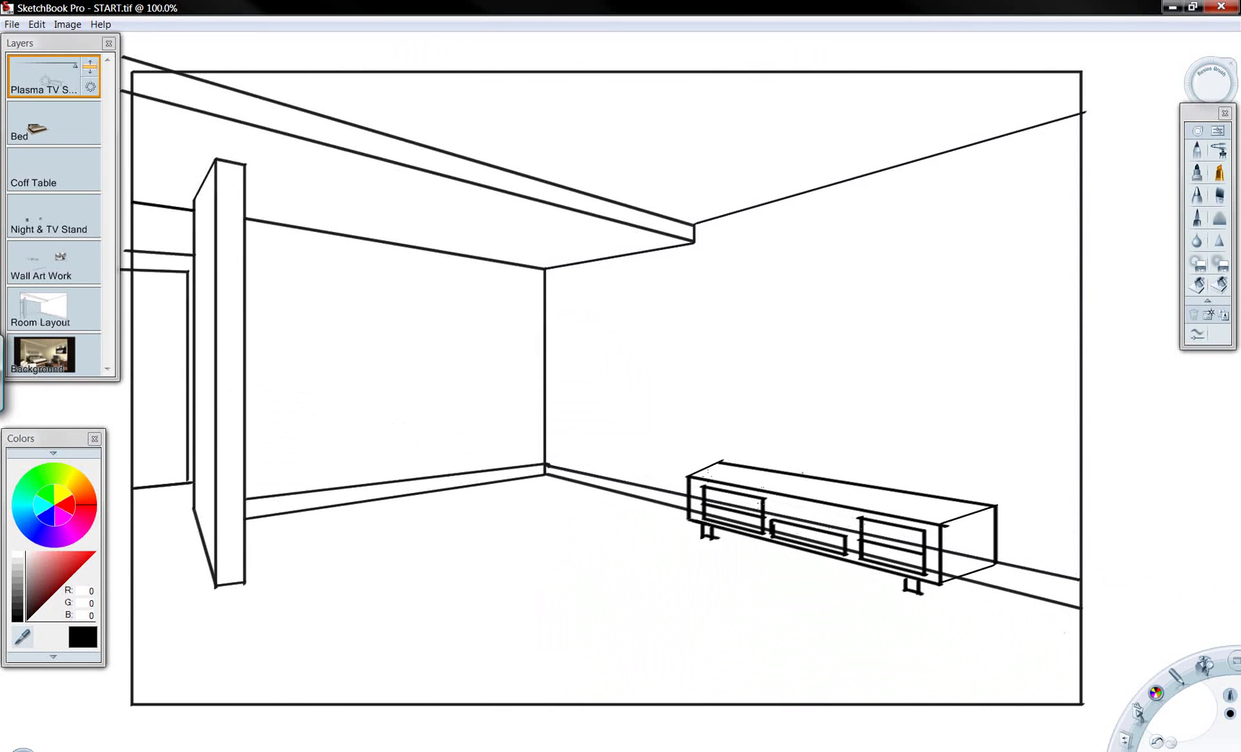
Flood-fill the drawer panels on the stand's front with a light cream yellow
{"action": "left_click", "coordinate": [1197, 284]}
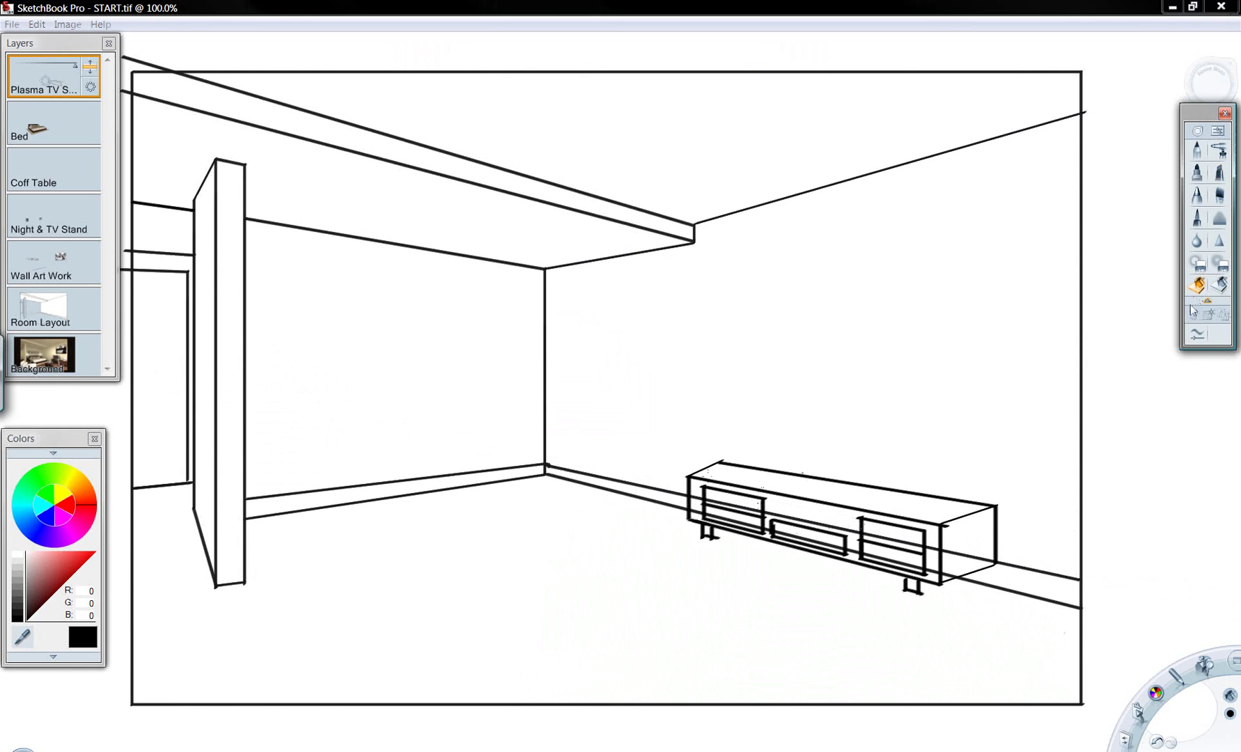
{"action": "left_click", "coordinate": [76, 479]}
{"action": "left_click_drag", "start_coordinate": [57, 554], "coordinate": [43, 563]}
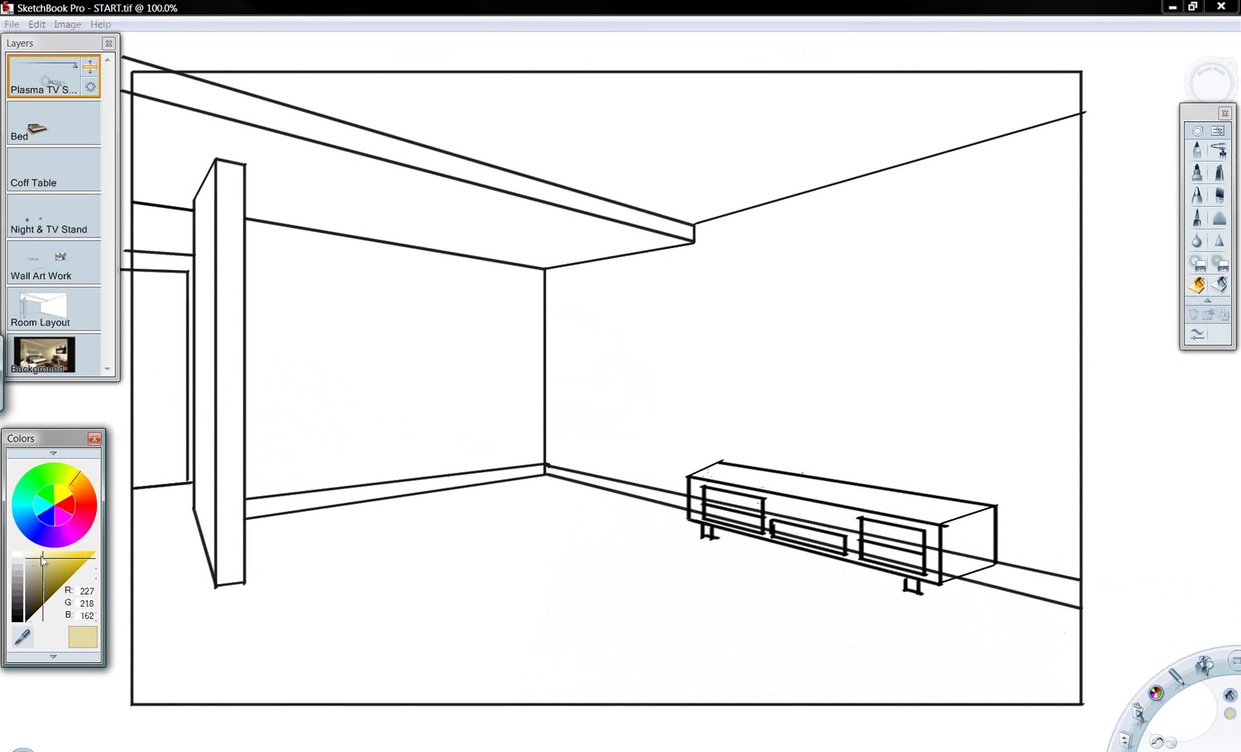
{"action": "left_click", "coordinate": [744, 503]}
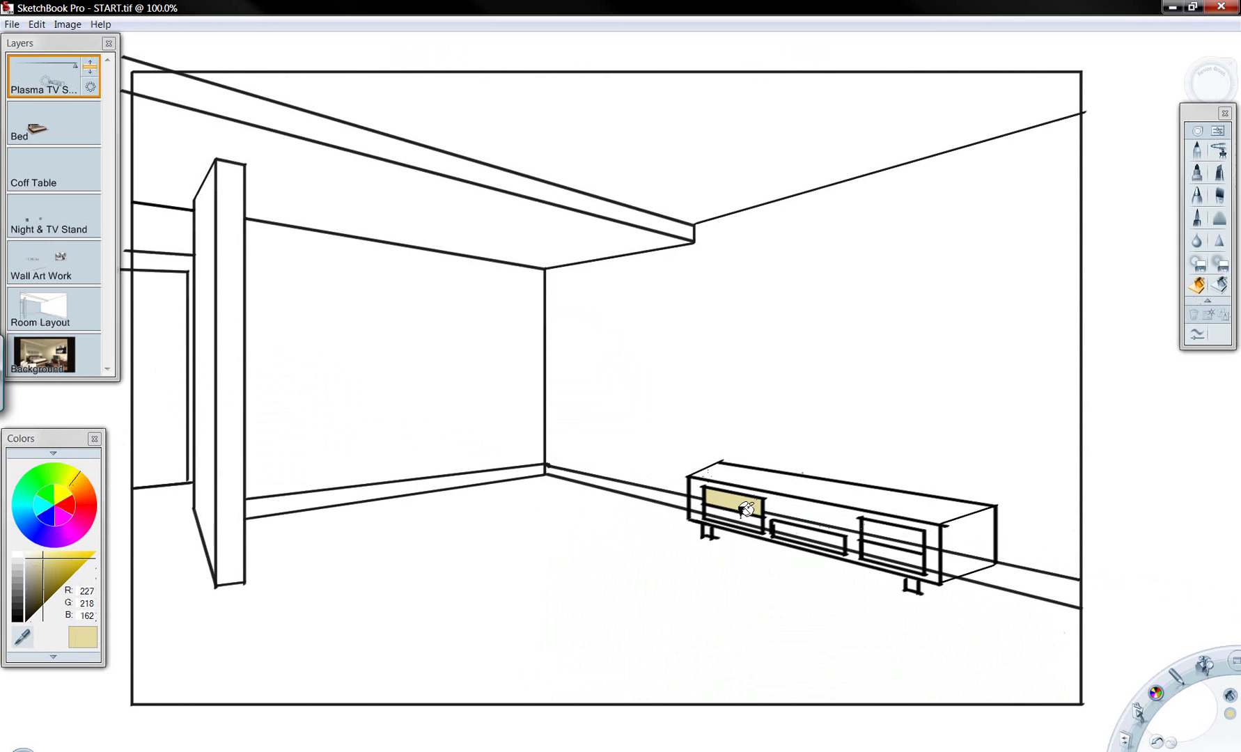
{"action": "left_click", "coordinate": [744, 517]}
{"action": "left_click", "coordinate": [808, 528]}
{"action": "left_click", "coordinate": [891, 528]}
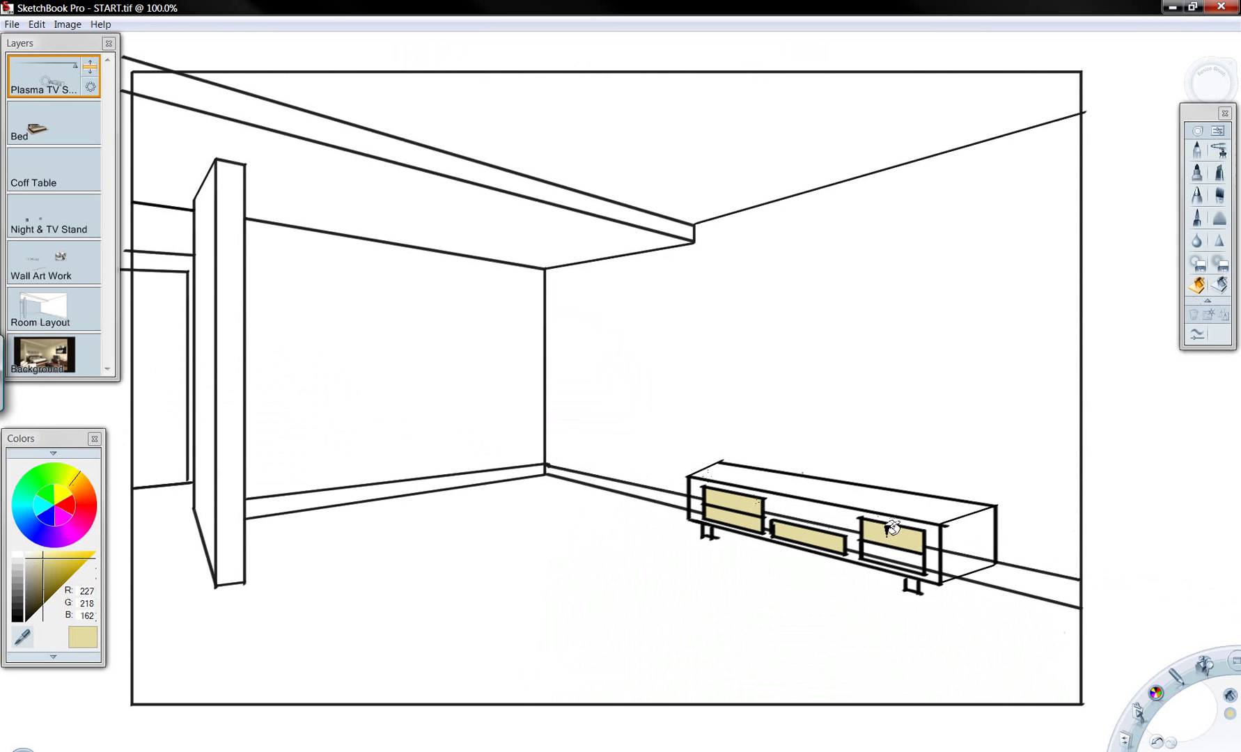
{"action": "left_click", "coordinate": [890, 561]}
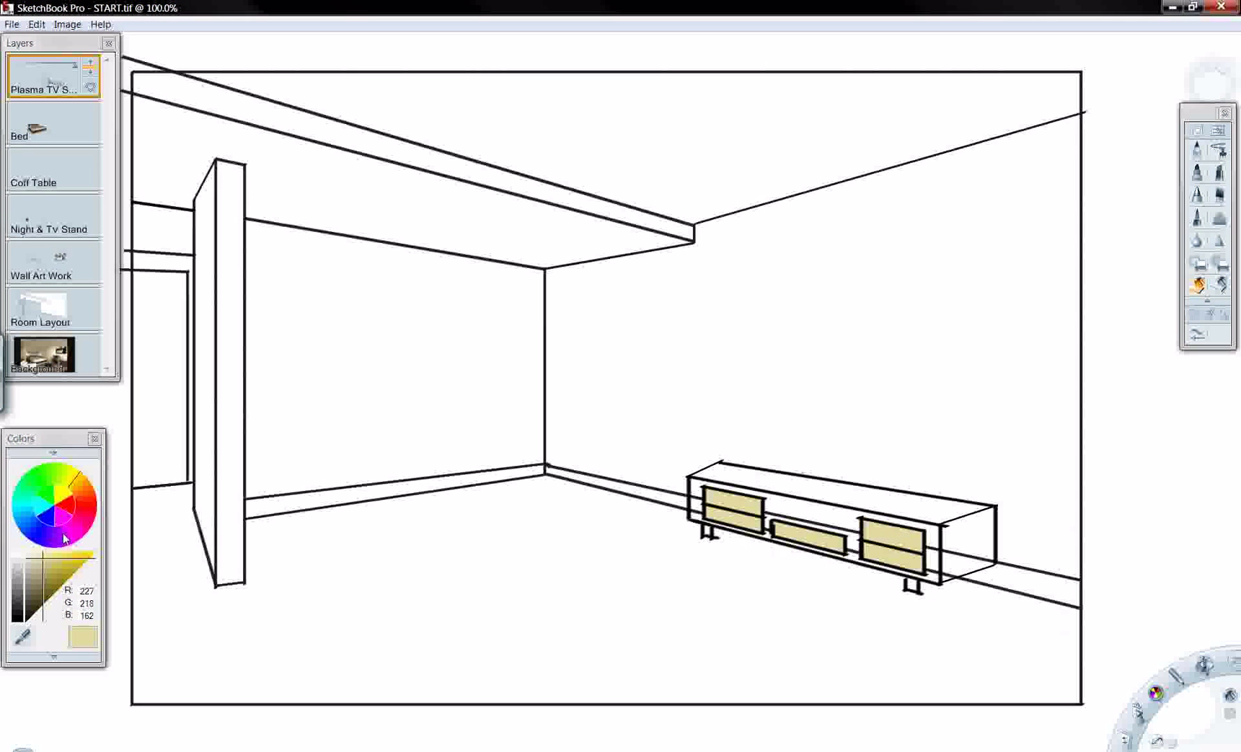
Fill the stand's front, top and right end faces brown, then pick light grey 230,230,230
{"action": "left_click", "coordinate": [41, 592]}
{"action": "left_click", "coordinate": [83, 503]}
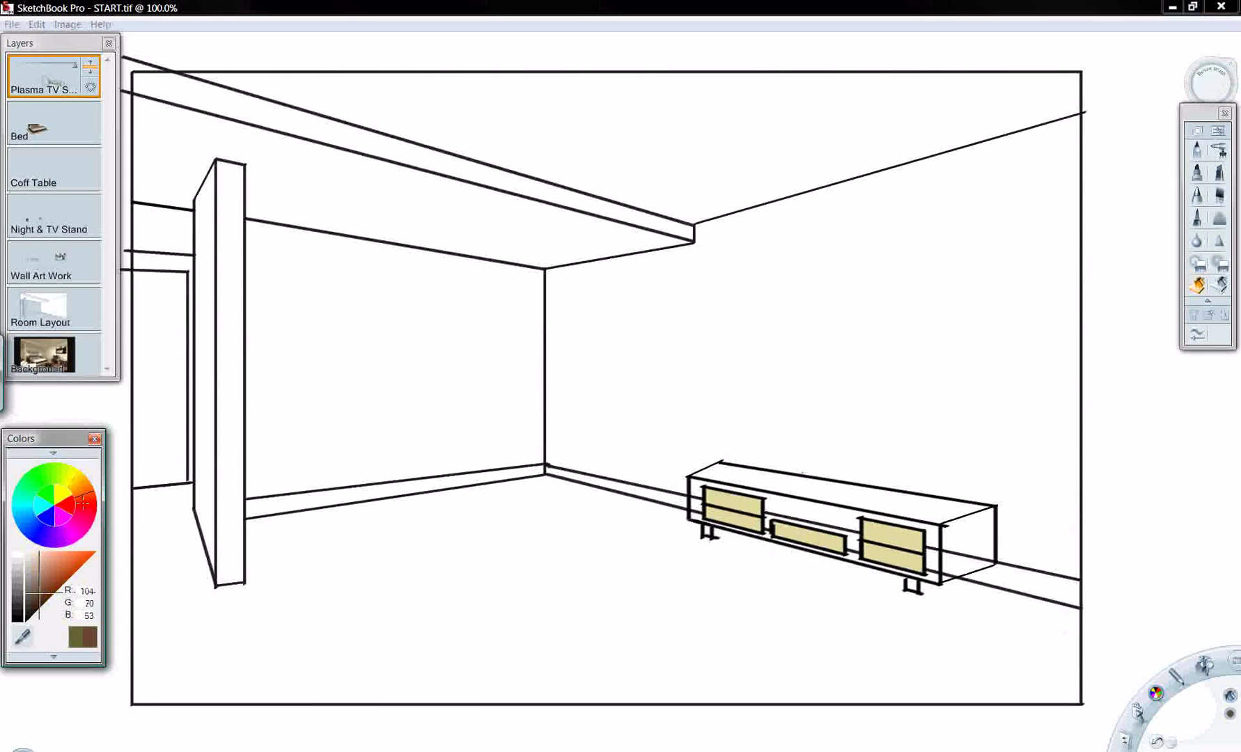
{"action": "left_click", "coordinate": [76, 493]}
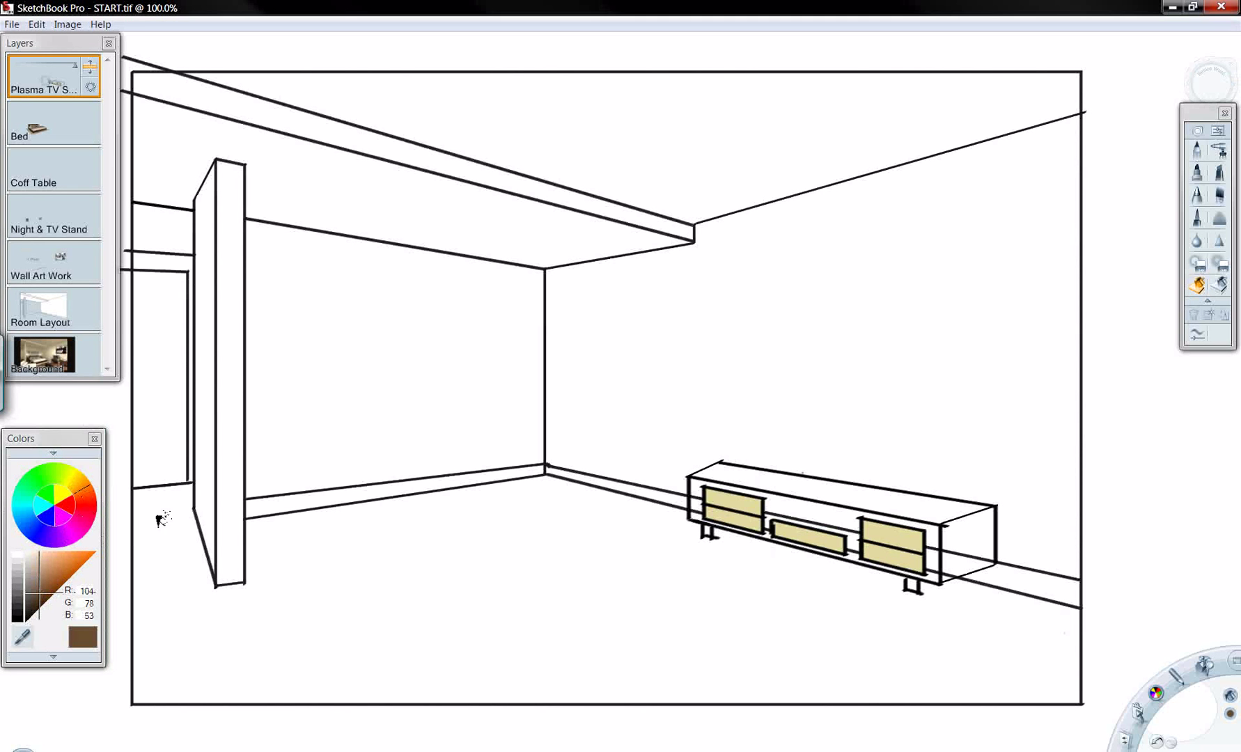
{"action": "left_click", "coordinate": [702, 488]}
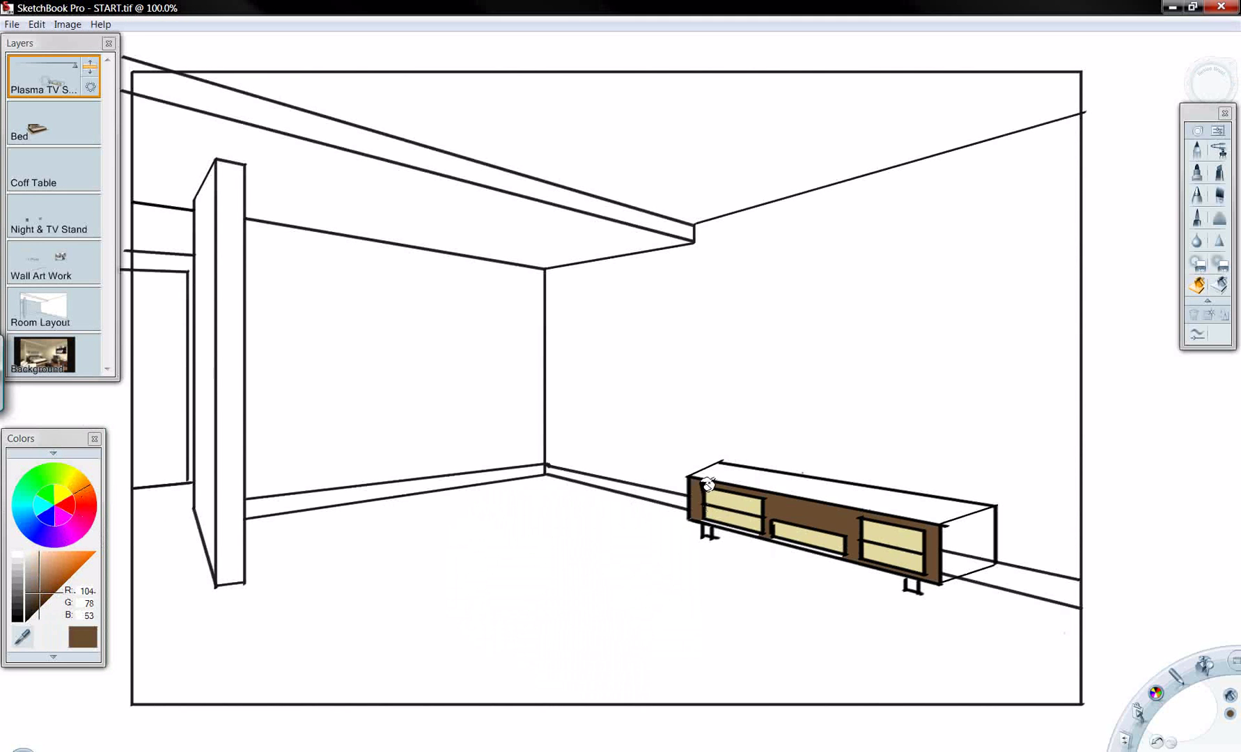
{"action": "left_click", "coordinate": [766, 475]}
{"action": "left_click", "coordinate": [956, 522]}
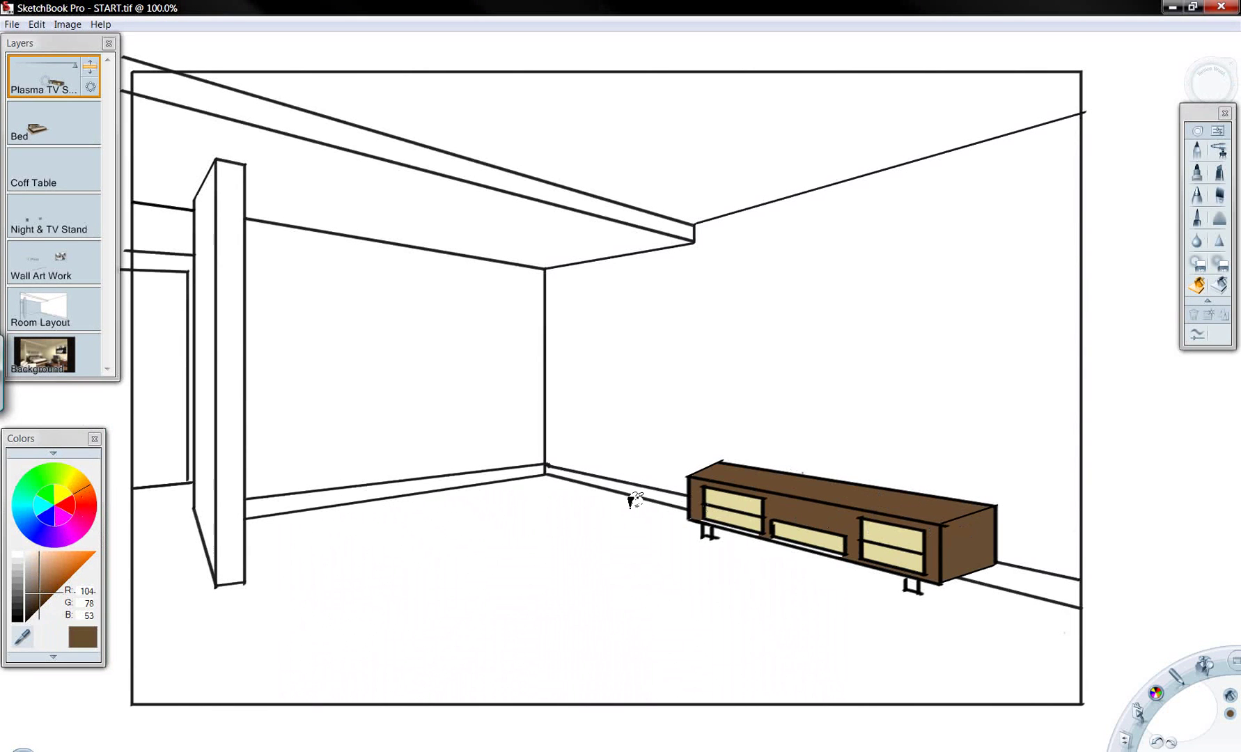
{"action": "left_click", "coordinate": [25, 556]}
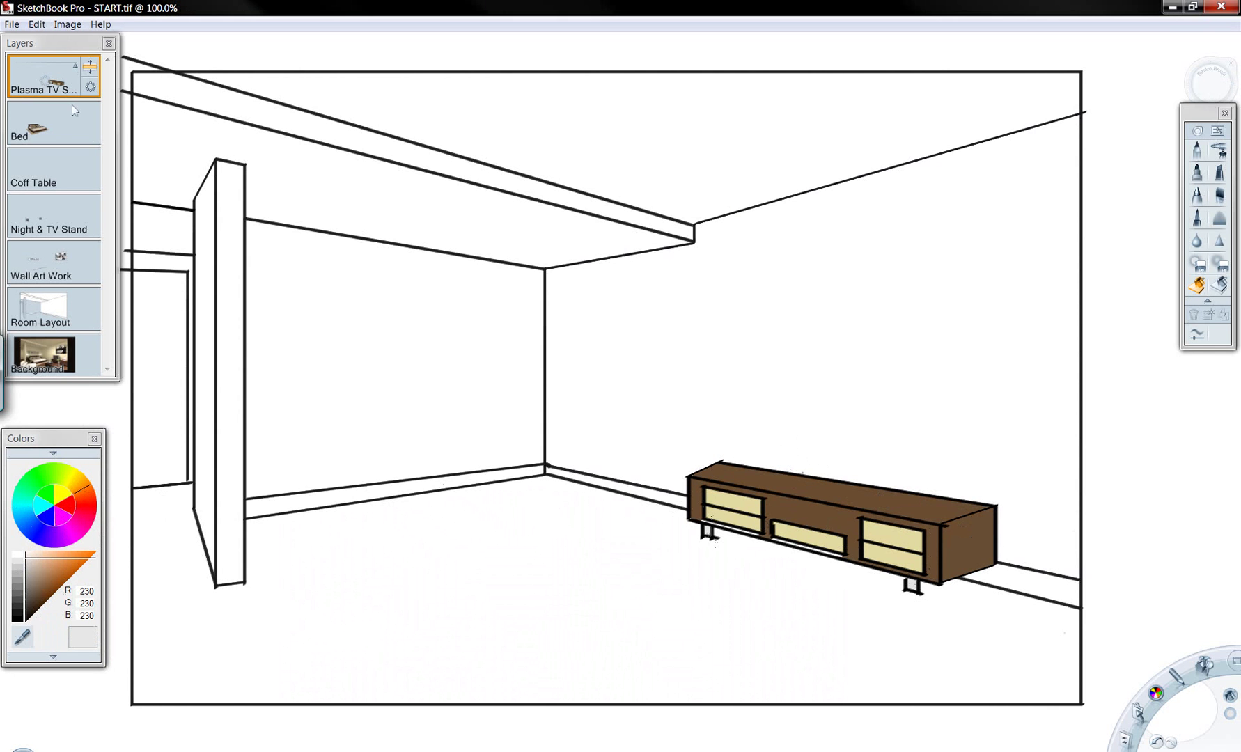
Fade out the Plasma TV Stand layer and raise the Bed layer's opacity
{"action": "left_click", "coordinate": [91, 75]}
{"action": "left_click", "coordinate": [72, 72]}
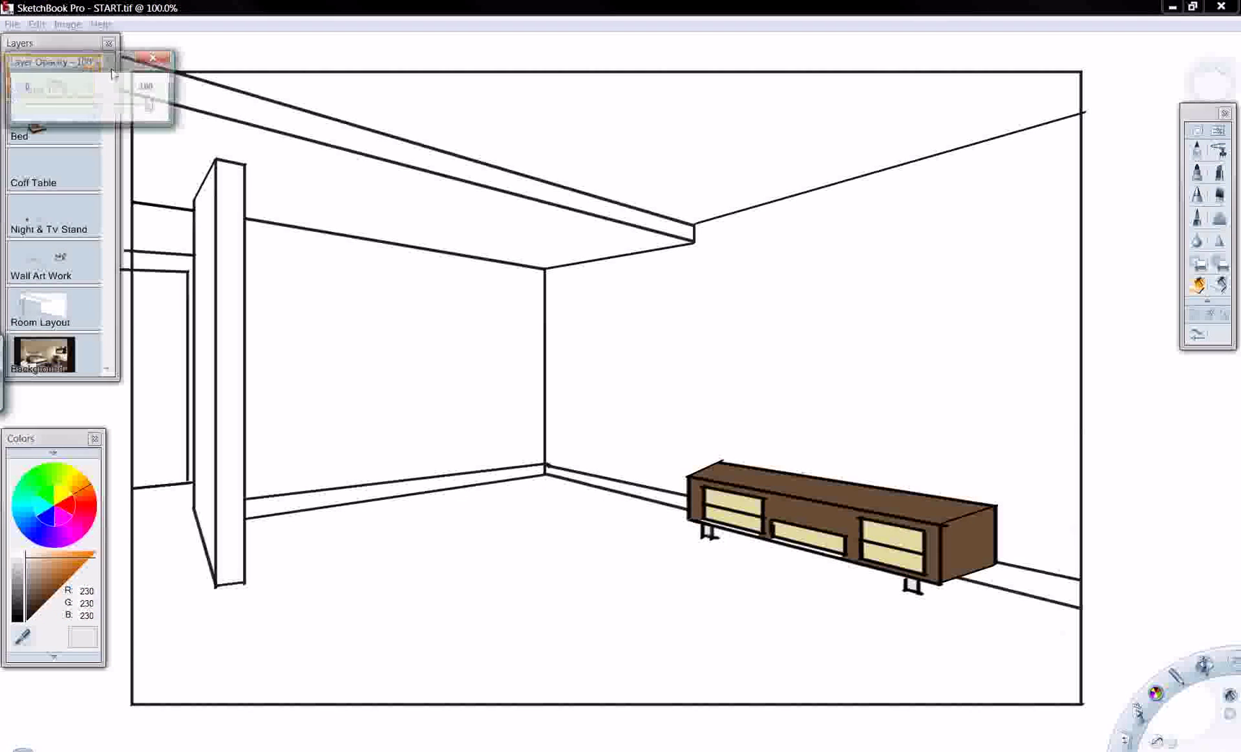
{"action": "left_click_drag", "start_coordinate": [151, 105], "coordinate": [21, 120]}
{"action": "left_click", "coordinate": [70, 123]}
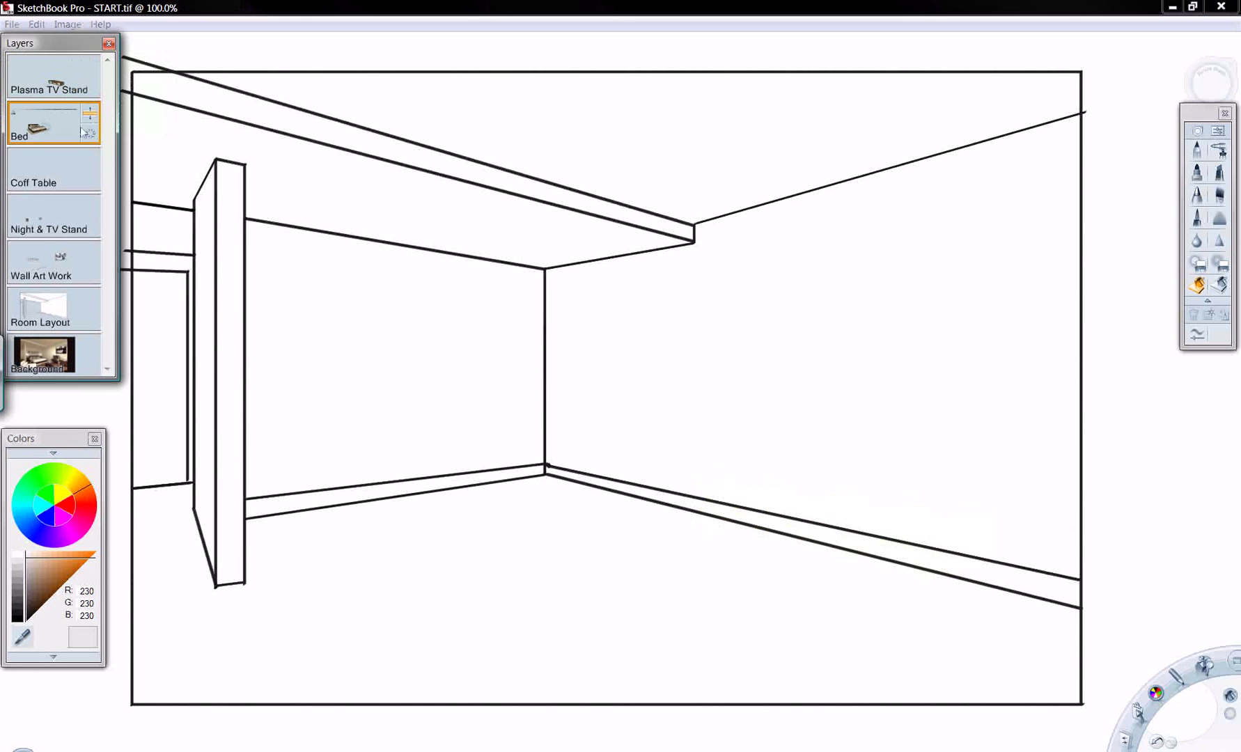
{"action": "mouse_move", "coordinate": [15, 114]}
{"action": "left_mouse_down"}
{"action": "mouse_move", "coordinate": [35, 150]}
{"action": "mouse_move", "coordinate": [153, 152]}
{"action": "left_mouse_up"}
Raise the Night & TV Stand layer to 100% opacity to show the nightstands
{"action": "left_click", "coordinate": [67, 167]}
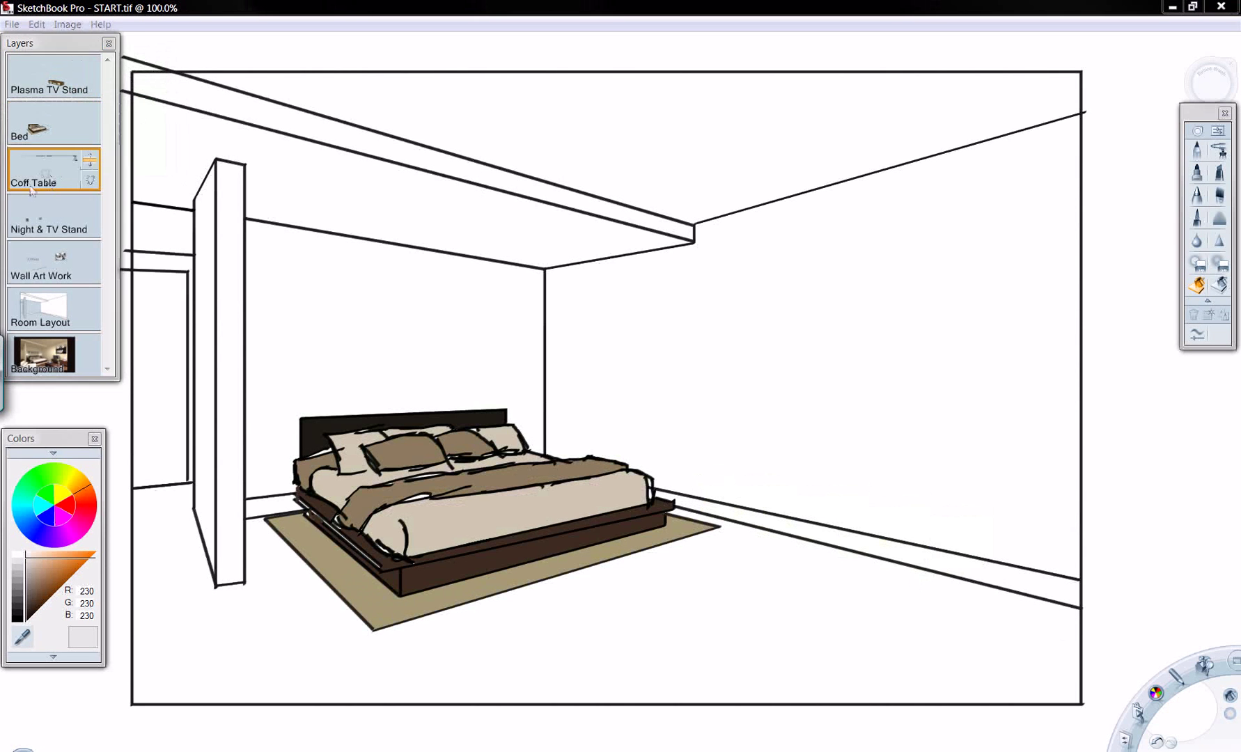
{"action": "left_click", "coordinate": [37, 213]}
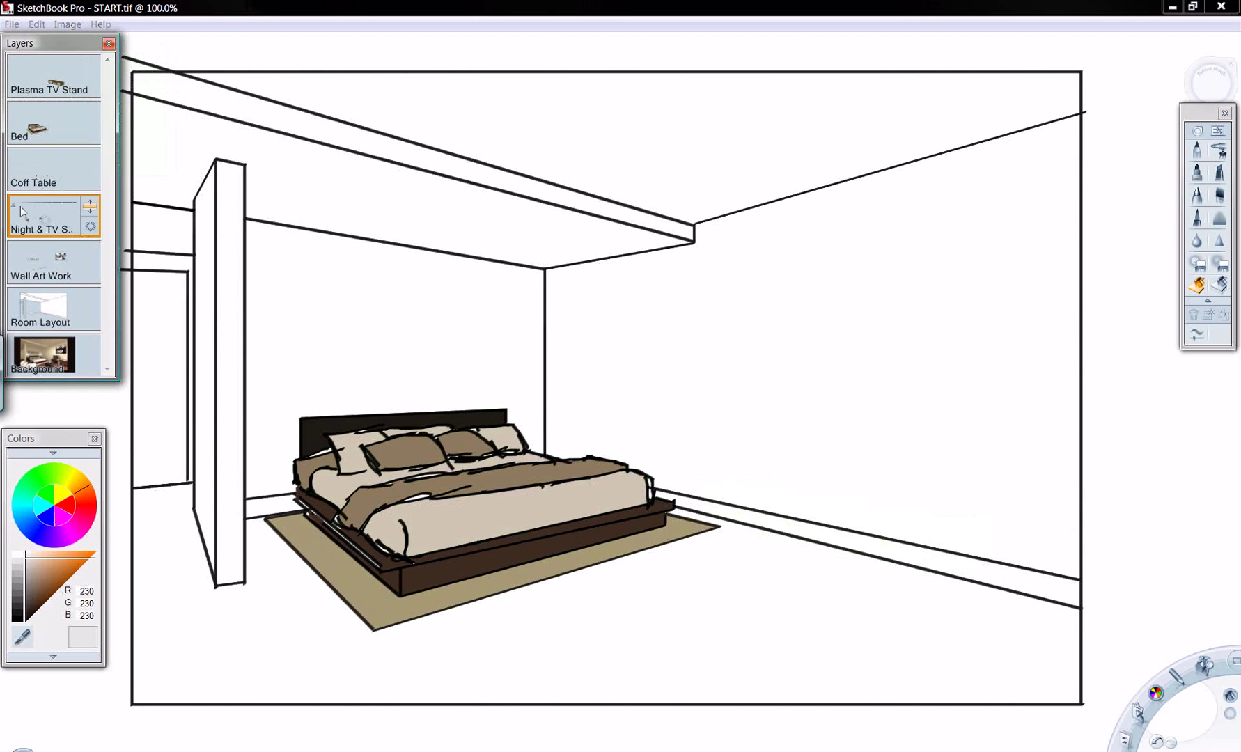
{"action": "left_click_drag", "start_coordinate": [22, 207], "coordinate": [67, 219]}
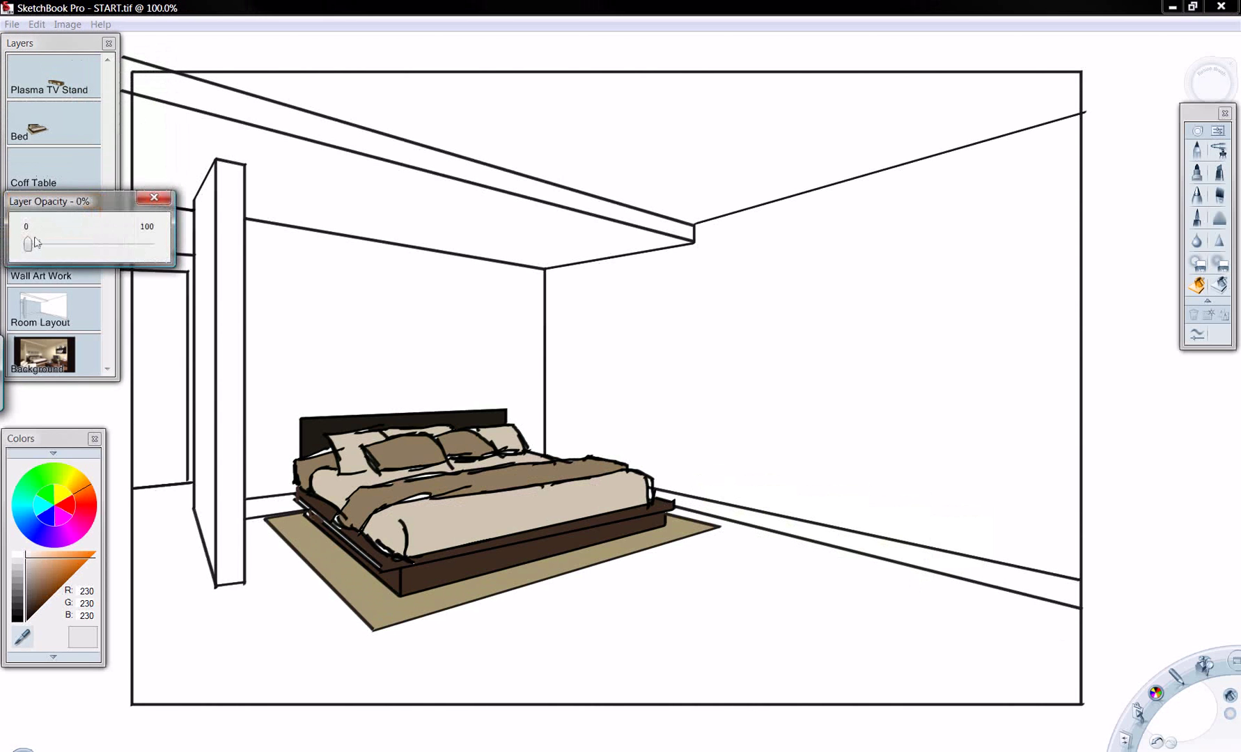
{"action": "left_click_drag", "start_coordinate": [36, 242], "coordinate": [153, 243]}
{"action": "left_click", "coordinate": [154, 197]}
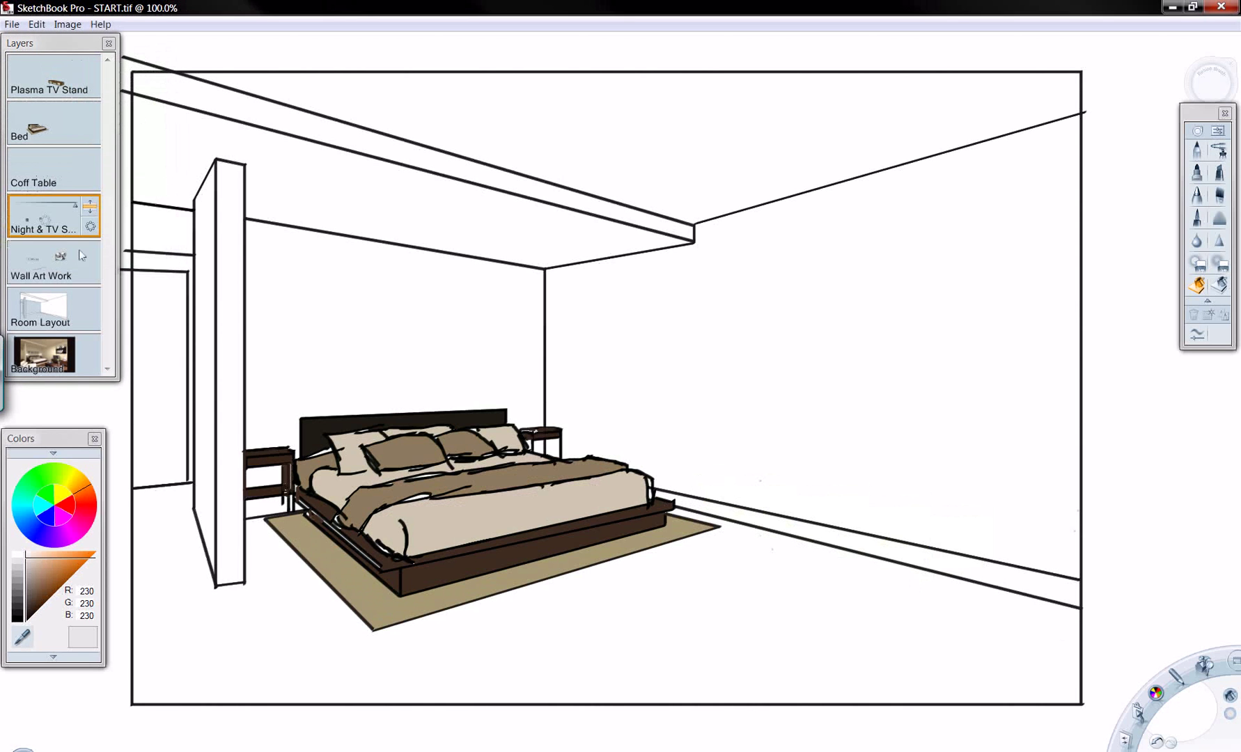
Raise the Wall Art Work layer's opacity to show the artwork, then select another pen
{"action": "left_click", "coordinate": [31, 267]}
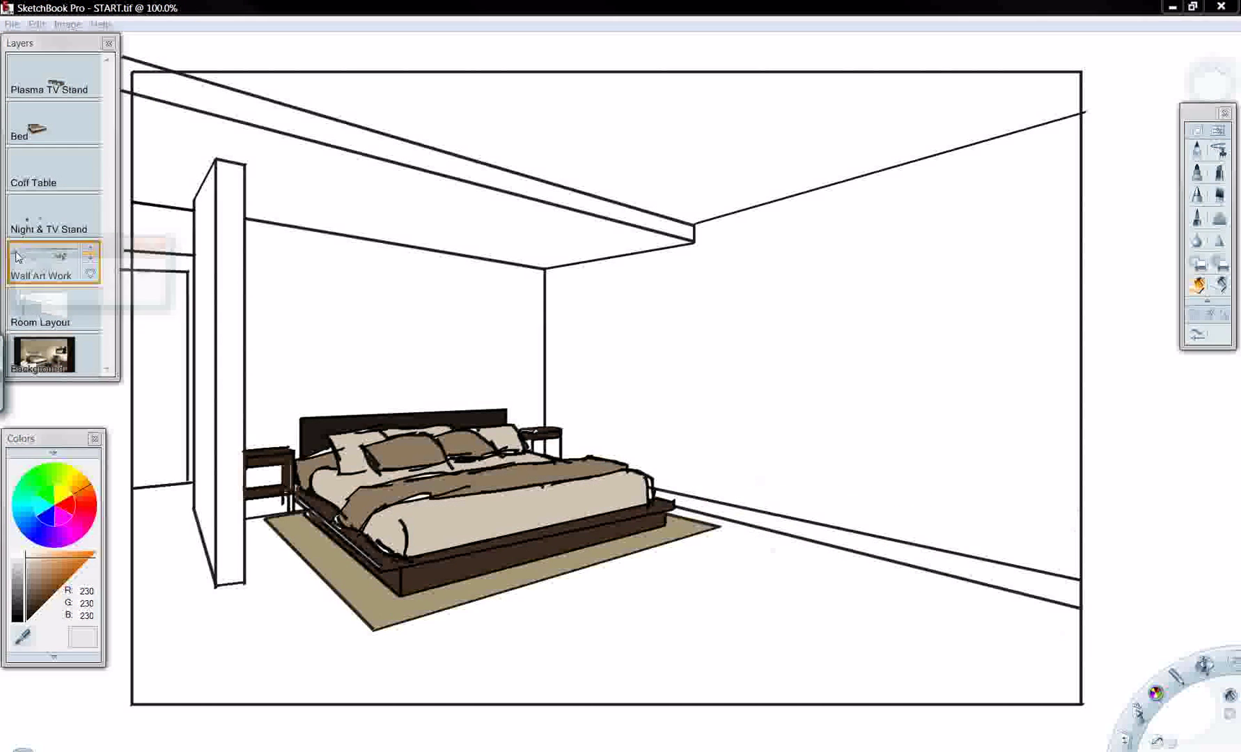
{"action": "left_click_drag", "start_coordinate": [28, 291], "coordinate": [148, 291]}
{"action": "left_click", "coordinate": [153, 248]}
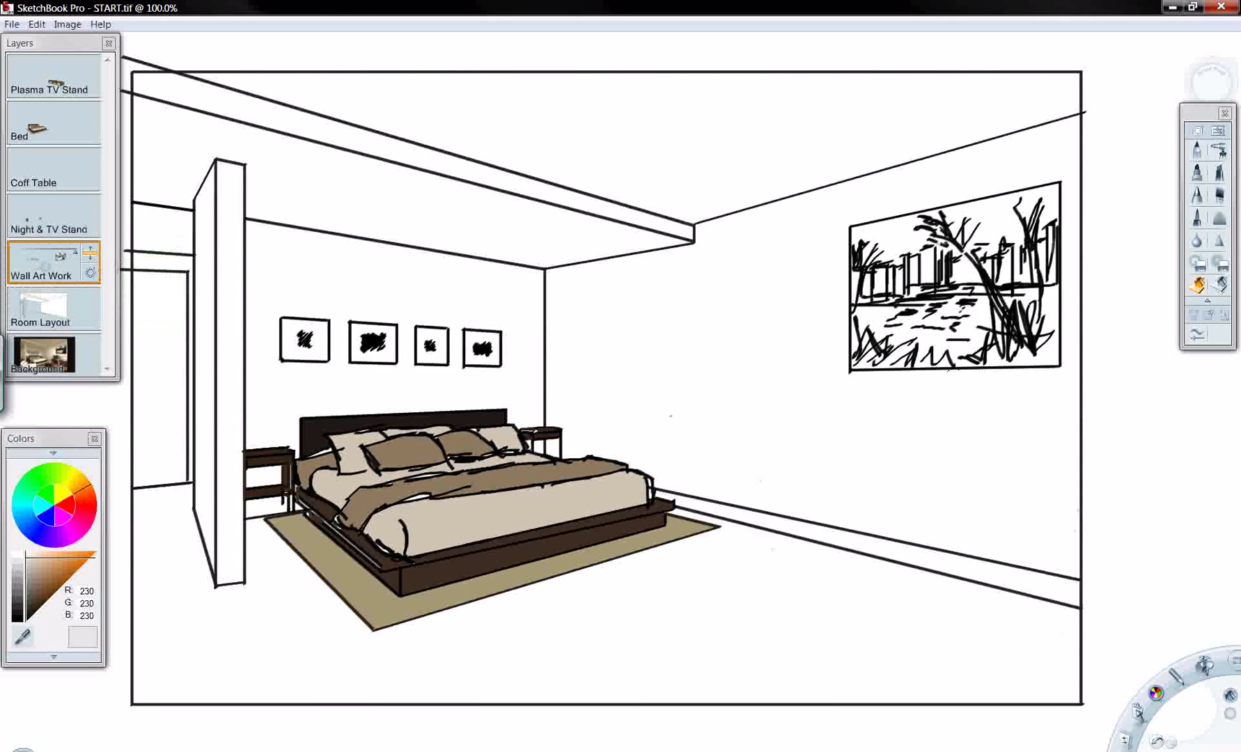
{"action": "left_click", "coordinate": [1218, 174]}
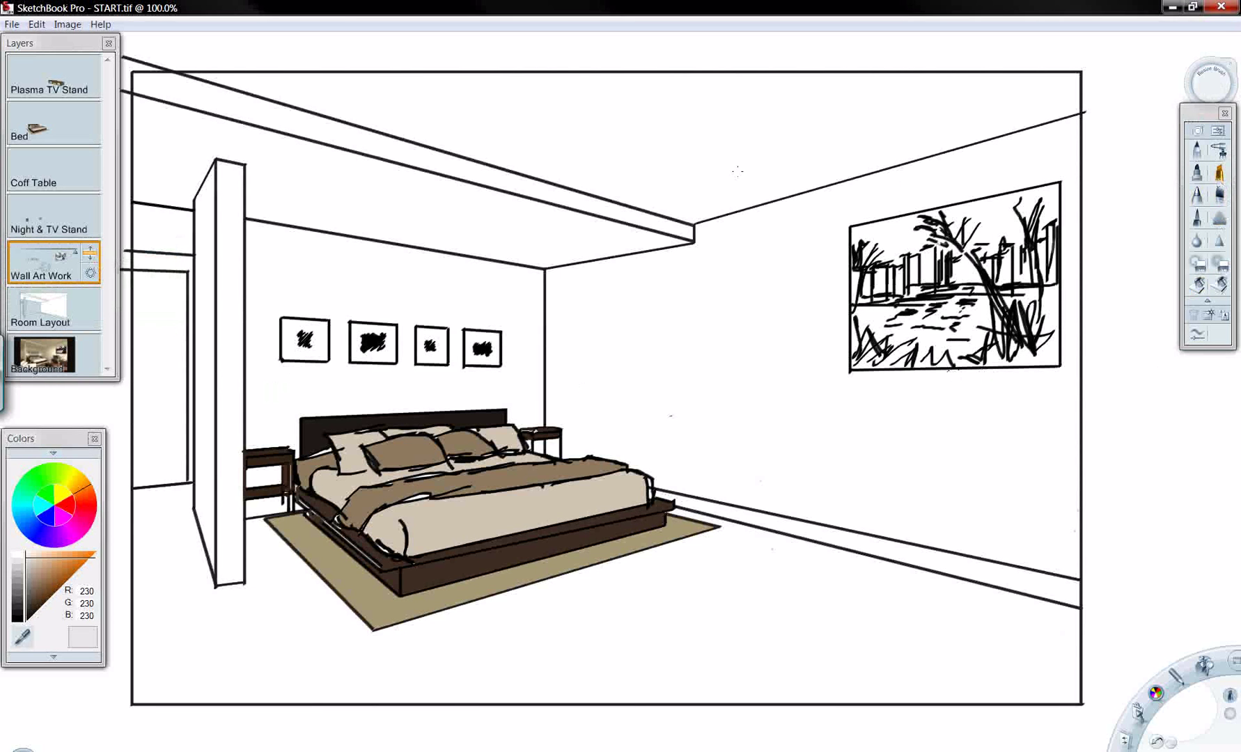
Set the Chisel Tip Pen to size 13.6 with a 149° slant
{"action": "double_click", "coordinate": [1220, 178]}
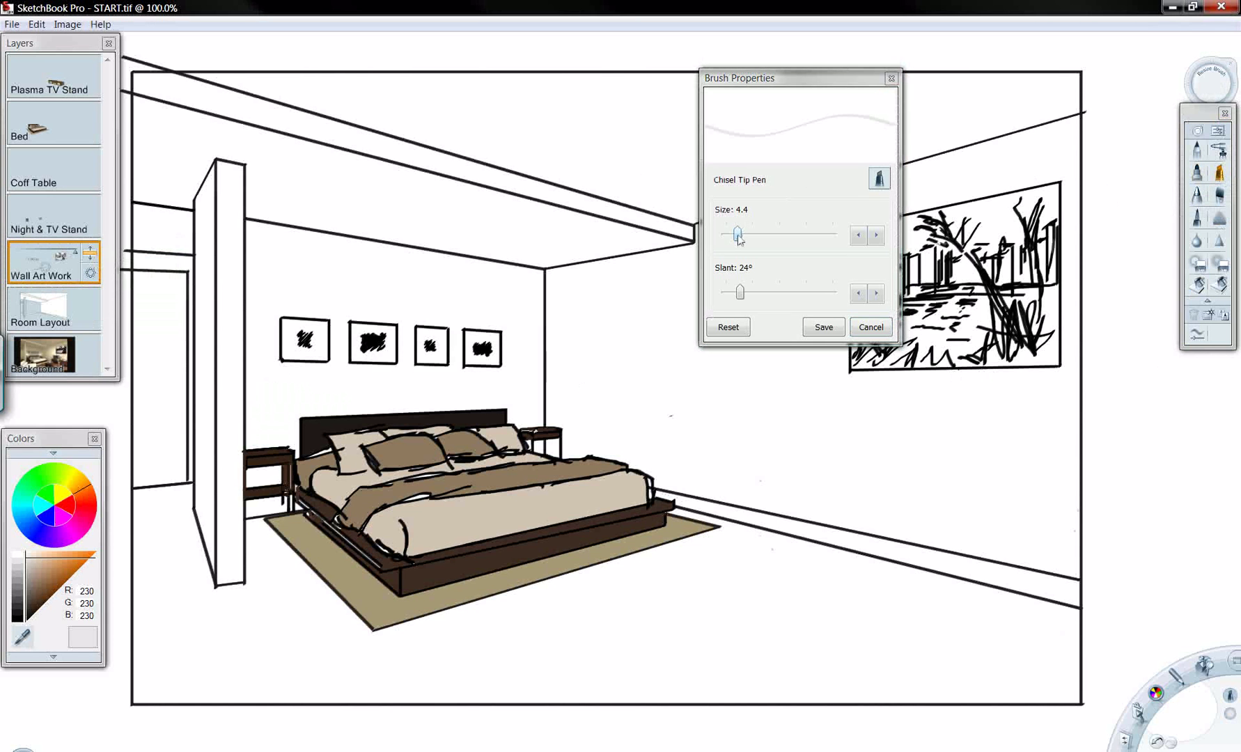
{"action": "left_click_drag", "start_coordinate": [739, 234], "coordinate": [819, 242]}
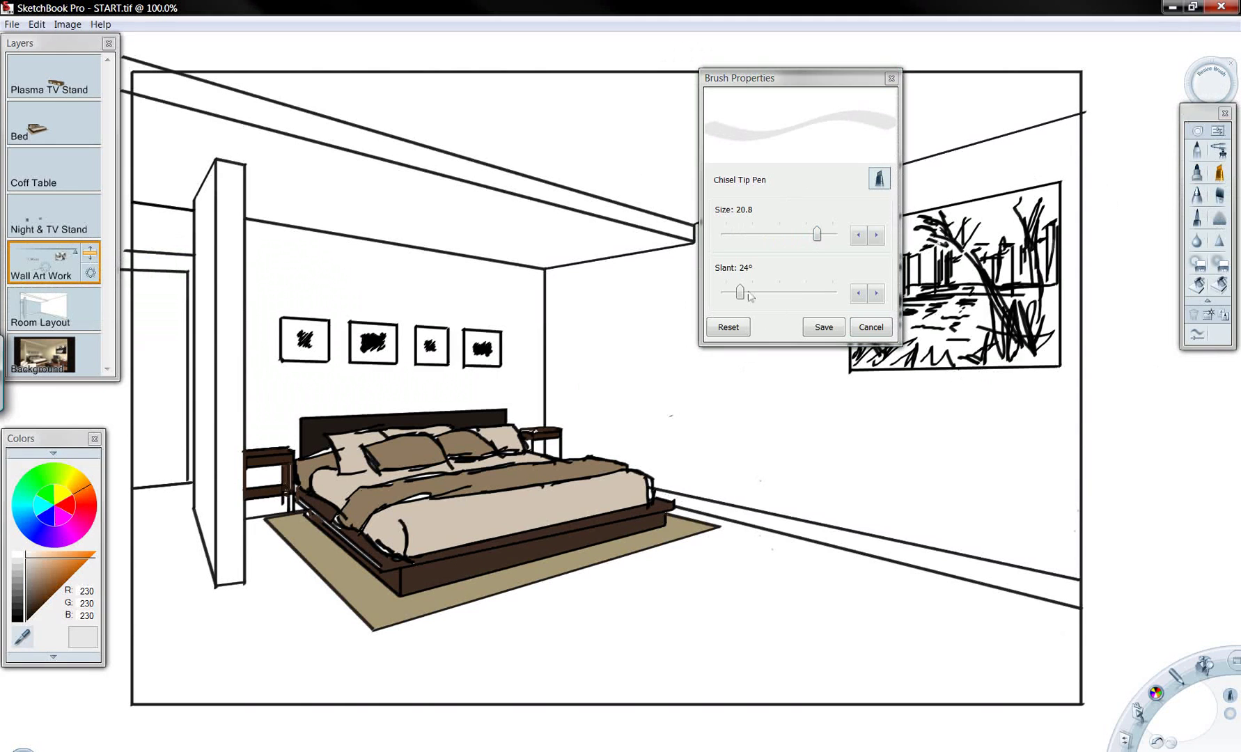
{"action": "left_click_drag", "start_coordinate": [741, 293], "coordinate": [807, 292]}
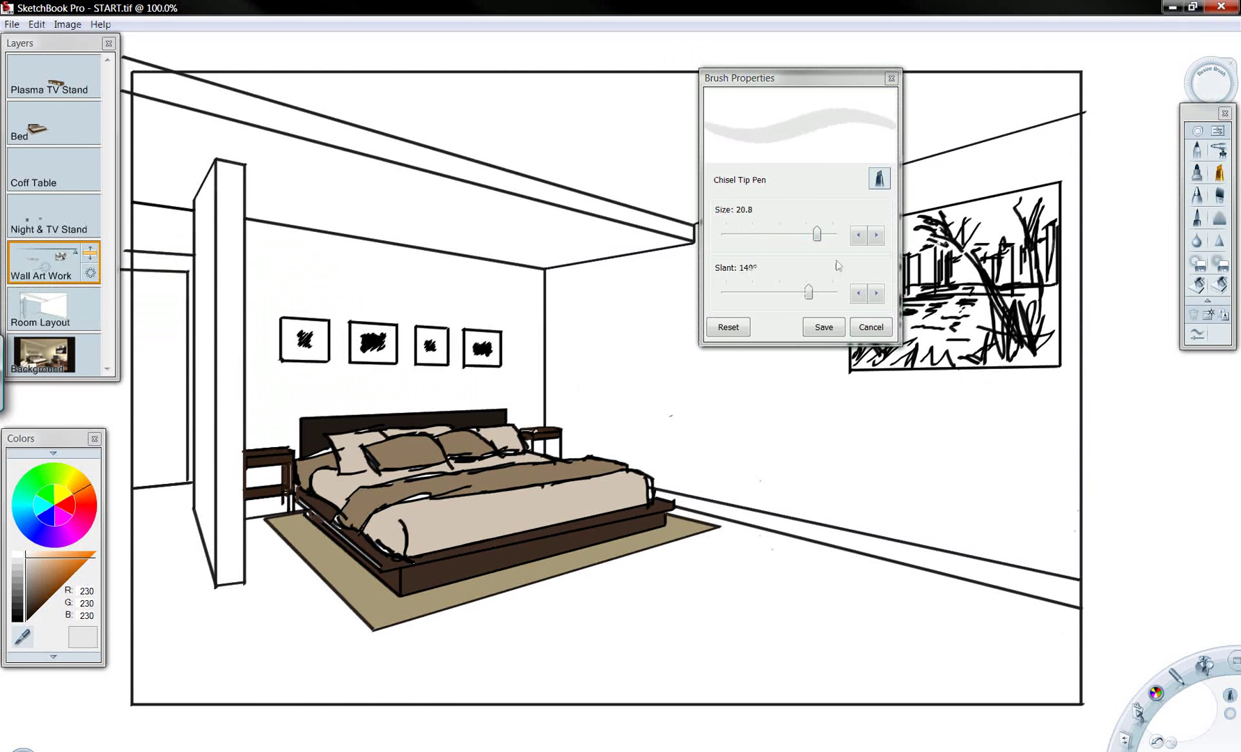
{"action": "left_click_drag", "start_coordinate": [819, 241], "coordinate": [781, 240]}
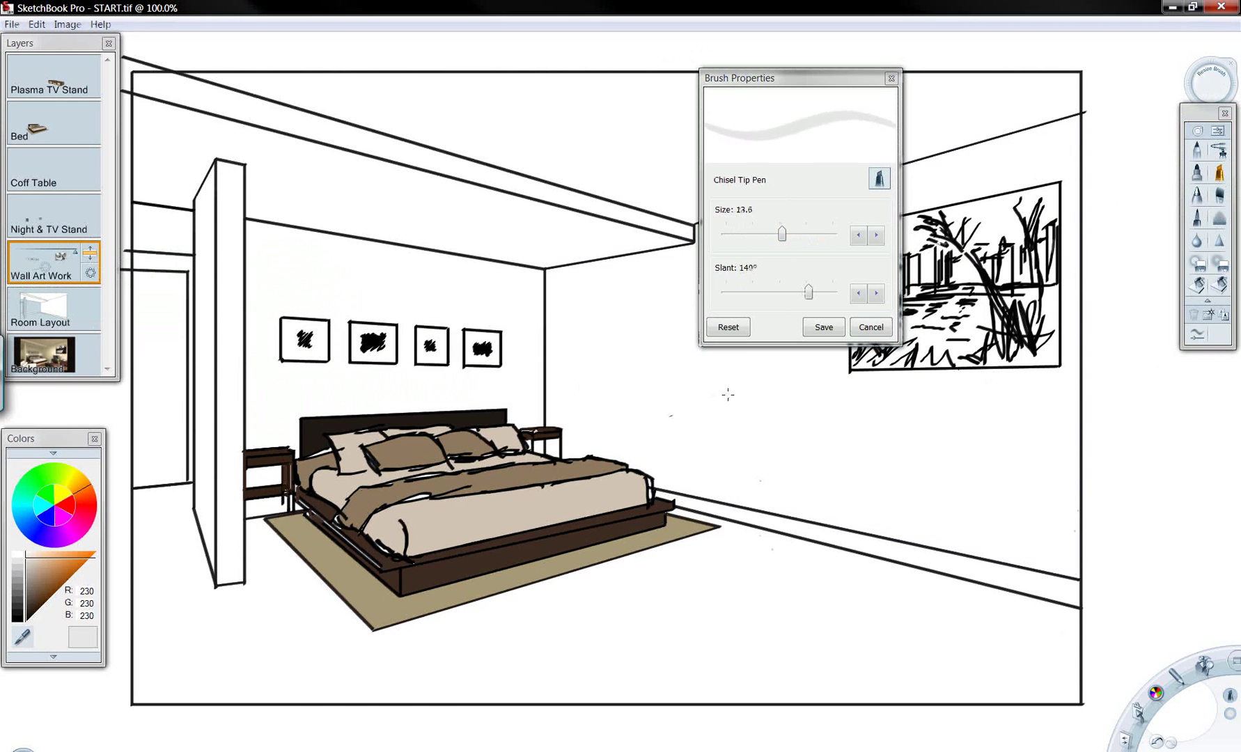
Save the pen settings, pick brown 116, 77, 42, and lay the ruler along the rug's front edge
{"action": "left_click", "coordinate": [824, 327]}
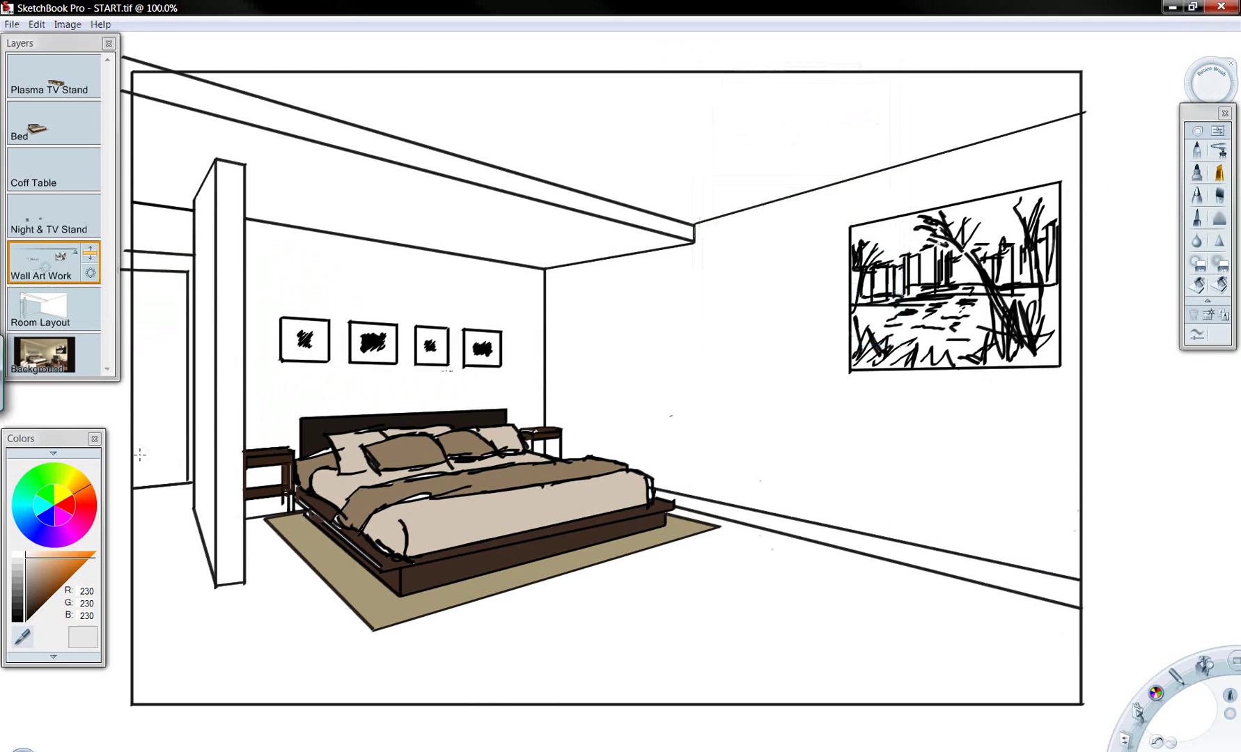
{"action": "left_click", "coordinate": [45, 591]}
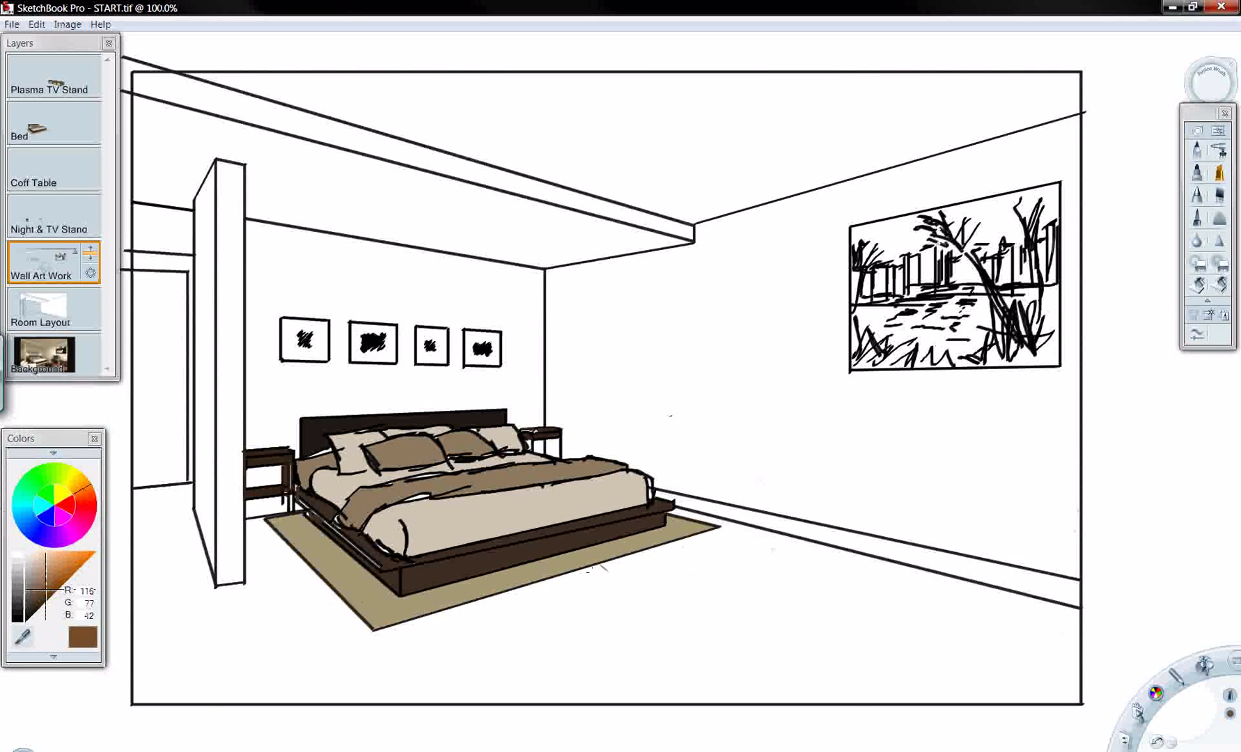
{"action": "mouse_move", "coordinate": [724, 536]}
{"action": "left_mouse_down"}
{"action": "mouse_move", "coordinate": [742, 530]}
{"action": "mouse_move", "coordinate": [421, 610]}
{"action": "left_mouse_up"}
{"action": "left_click", "coordinate": [582, 594]}
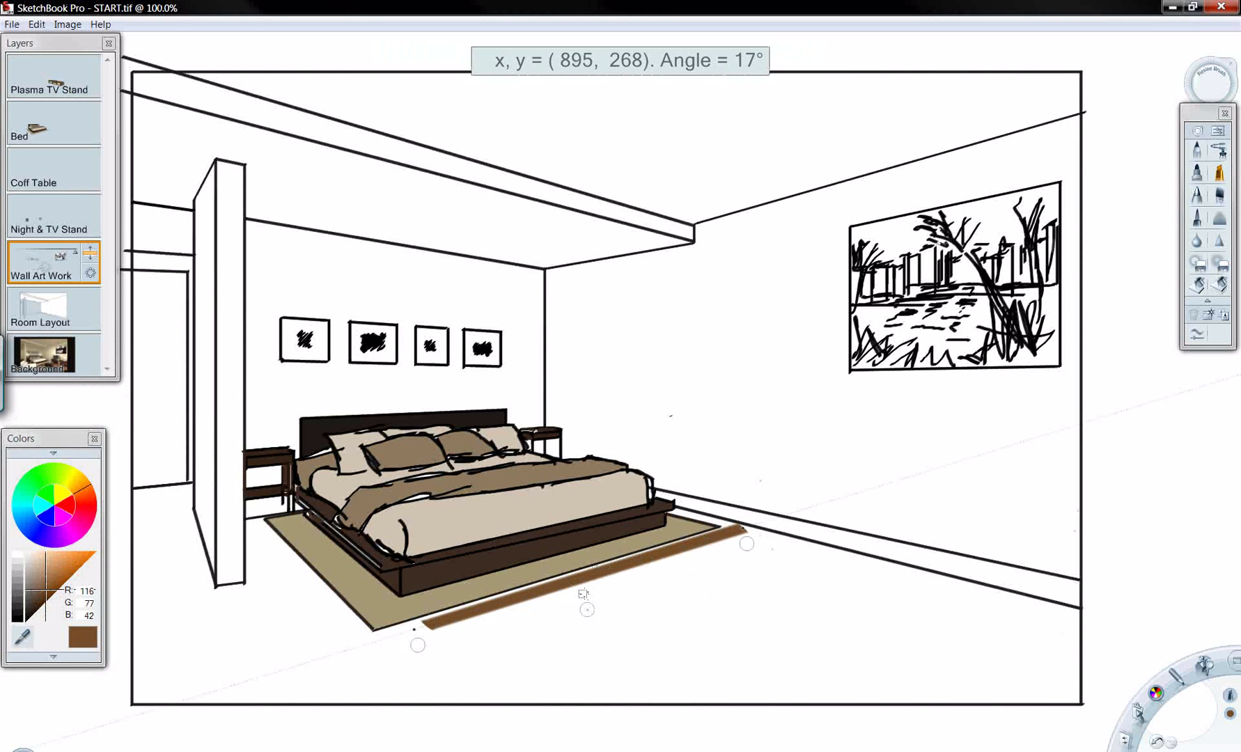
{"action": "mouse_move", "coordinate": [583, 594]}
{"action": "left_mouse_down"}
{"action": "mouse_move", "coordinate": [598, 600]}
{"action": "mouse_move", "coordinate": [585, 593]}
{"action": "left_mouse_up"}
Draw two trial straight brown floorboard lines along the guide in front of the rug
{"action": "left_click_drag", "start_coordinate": [420, 626], "coordinate": [174, 709]}
{"action": "left_click", "coordinate": [580, 592]}
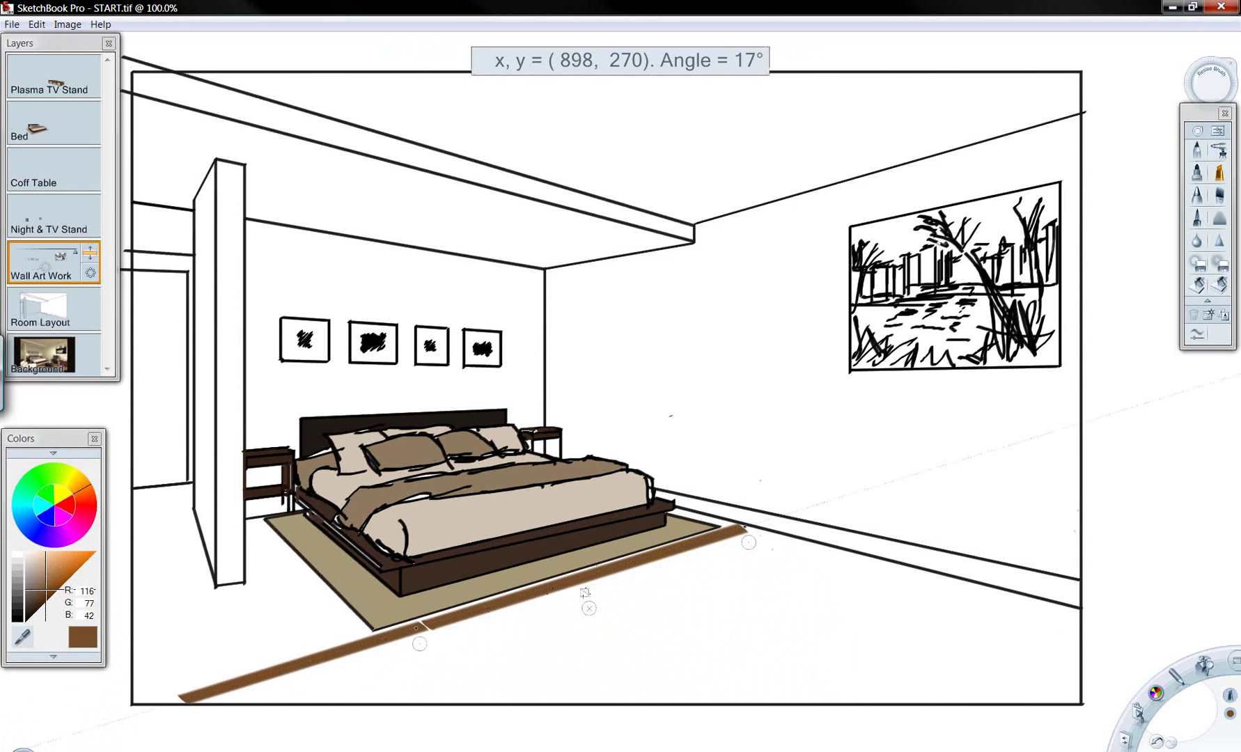
{"action": "mouse_move", "coordinate": [585, 593]}
{"action": "left_mouse_down"}
{"action": "mouse_move", "coordinate": [603, 613]}
{"action": "mouse_move", "coordinate": [594, 603]}
{"action": "left_mouse_up"}
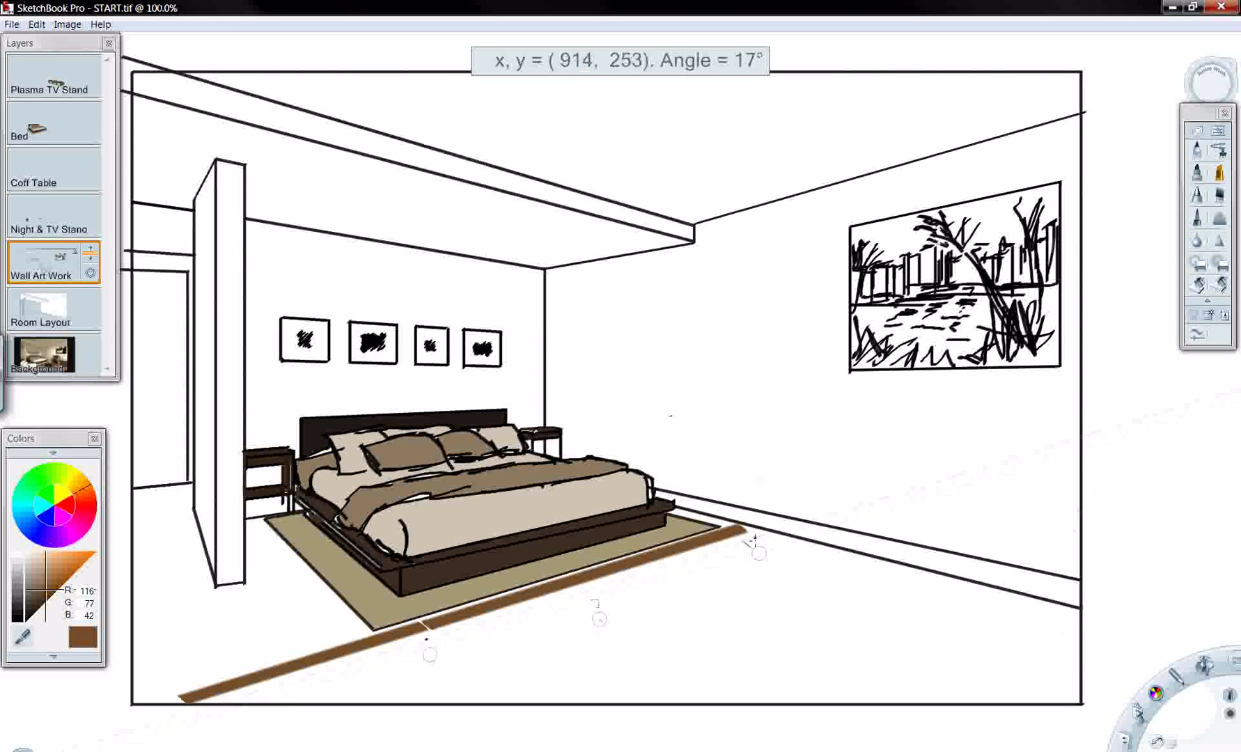
{"action": "mouse_move", "coordinate": [766, 534]}
{"action": "left_mouse_down"}
{"action": "mouse_move", "coordinate": [269, 702]}
{"action": "mouse_move", "coordinate": [230, 697]}
{"action": "left_mouse_up"}
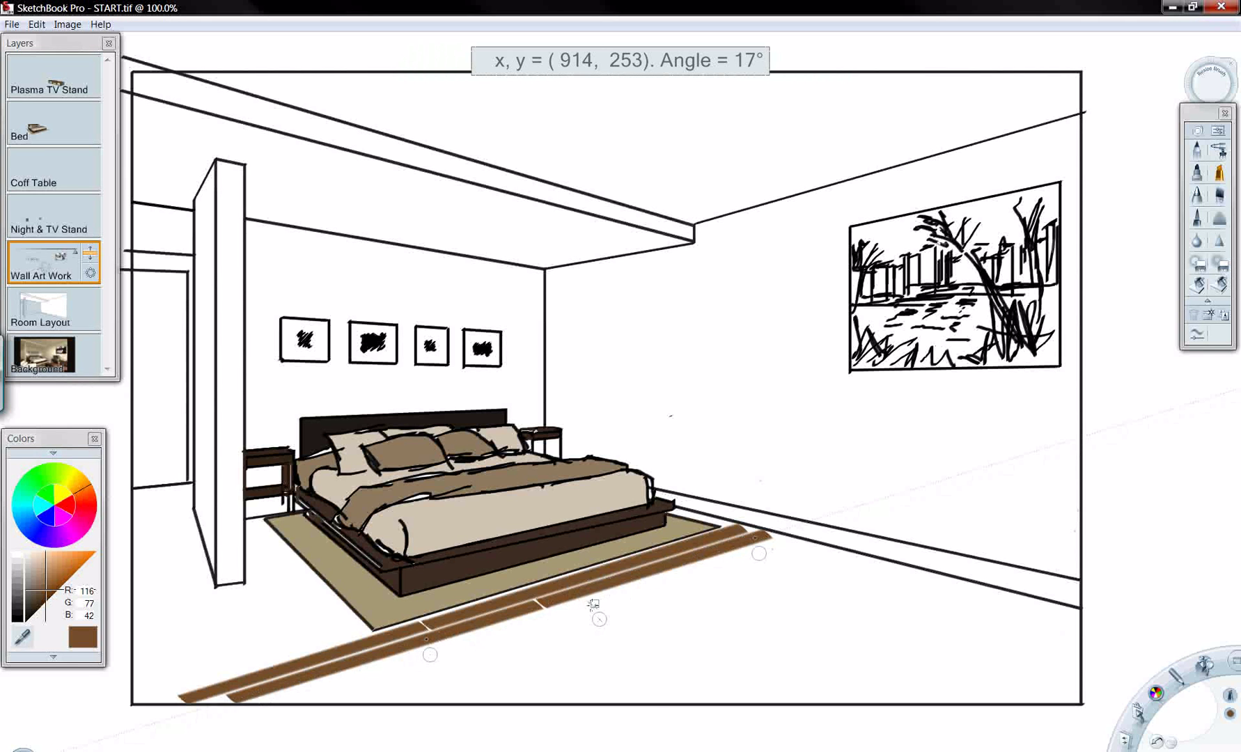
{"action": "left_click_drag", "start_coordinate": [592, 604], "coordinate": [609, 617]}
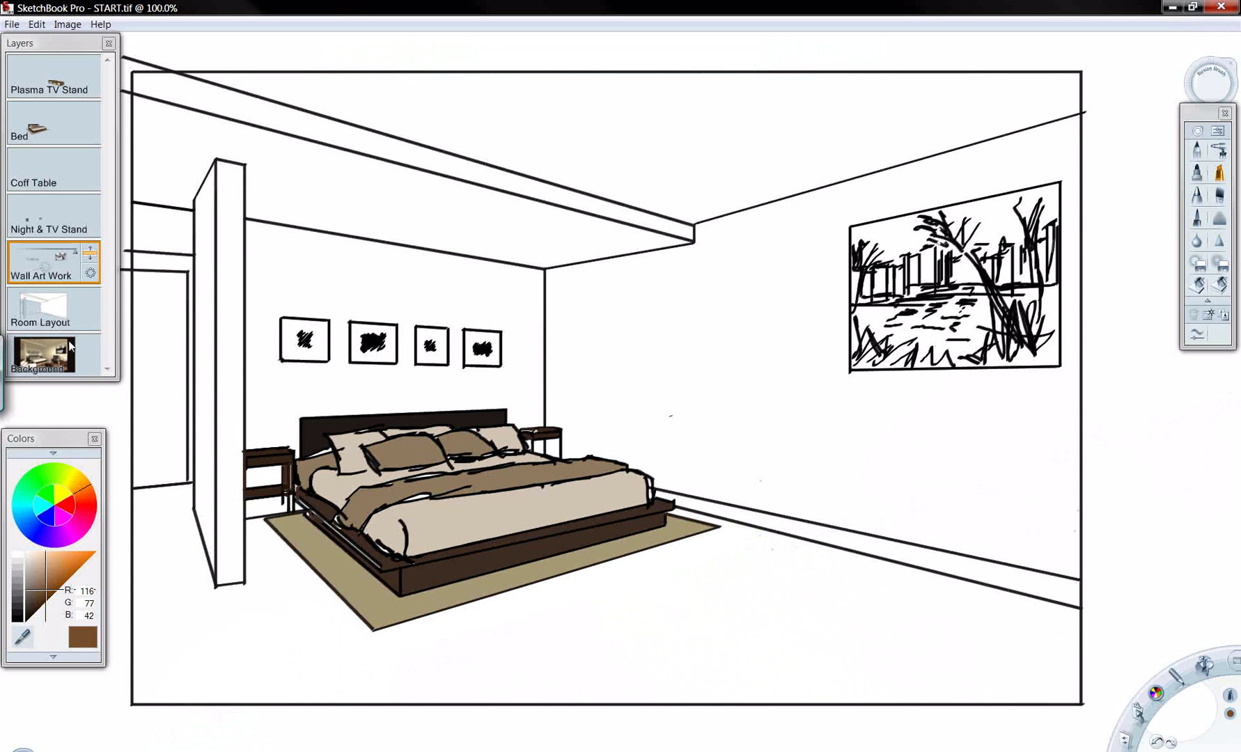
Raise the Background layer's opacity to about 29% to reveal the rendered room photo
{"action": "left_click", "coordinate": [70, 345]}
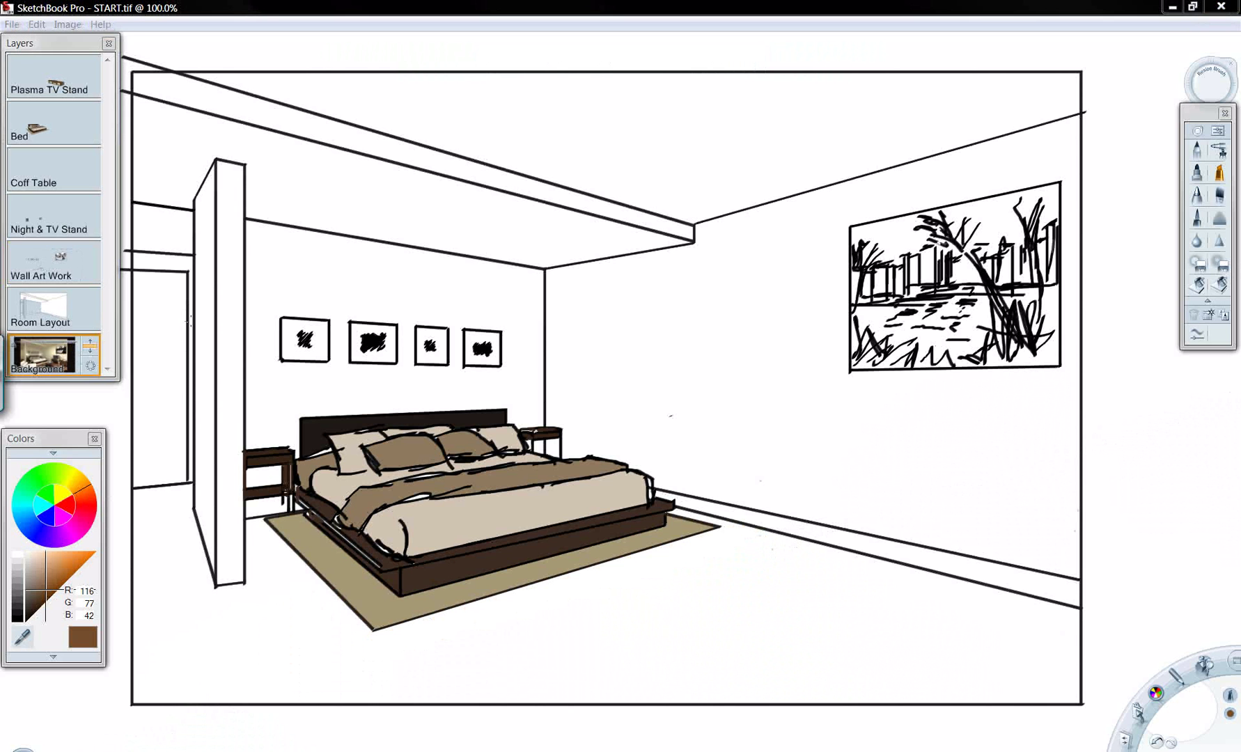
{"action": "left_click", "coordinate": [24, 350]}
{"action": "left_click_drag", "start_coordinate": [31, 384], "coordinate": [129, 387]}
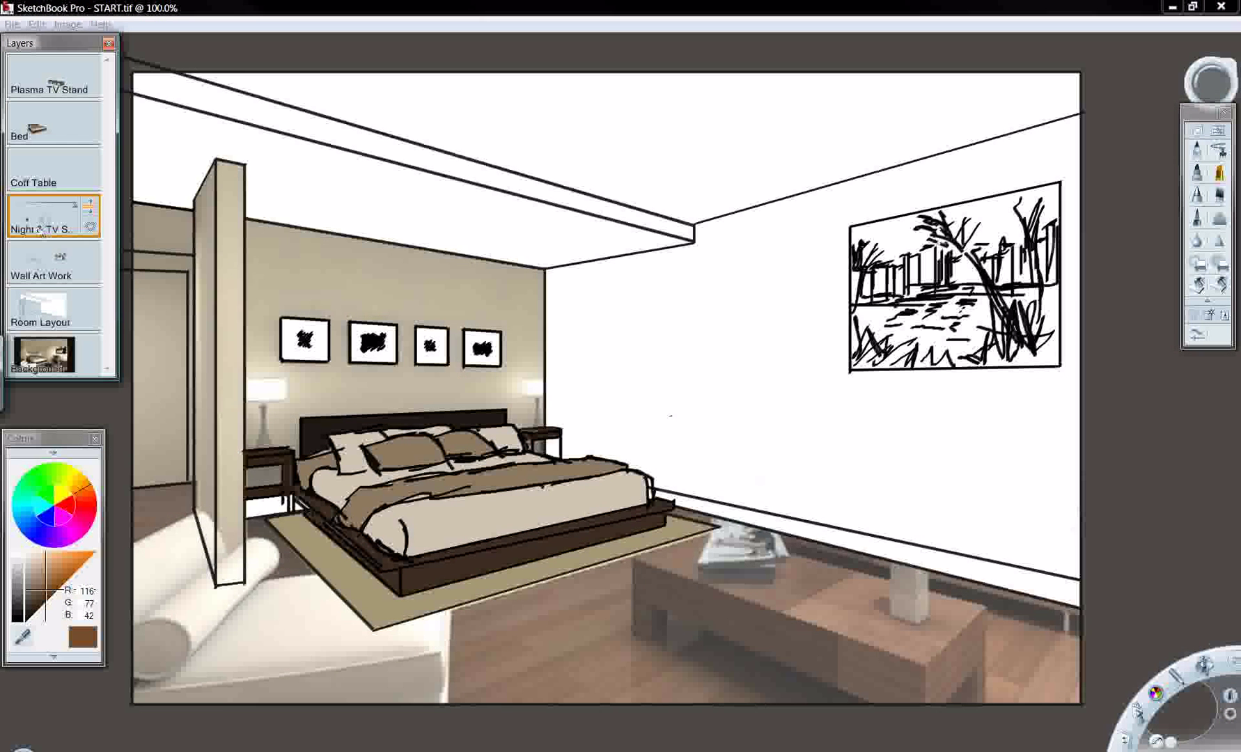
{"action": "mouse_move", "coordinate": [72, 314]}
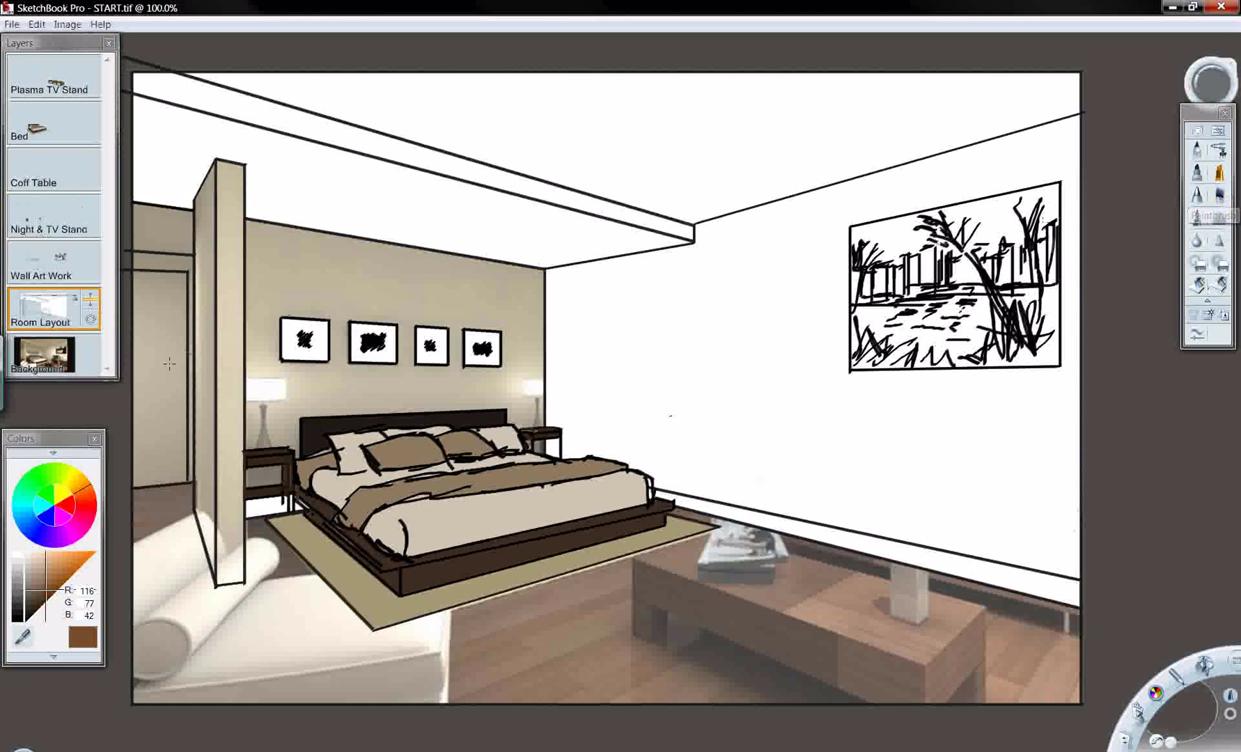
Fill the back accent wall and ceiling beam dark red, then try blue
{"action": "left_click", "coordinate": [93, 507]}
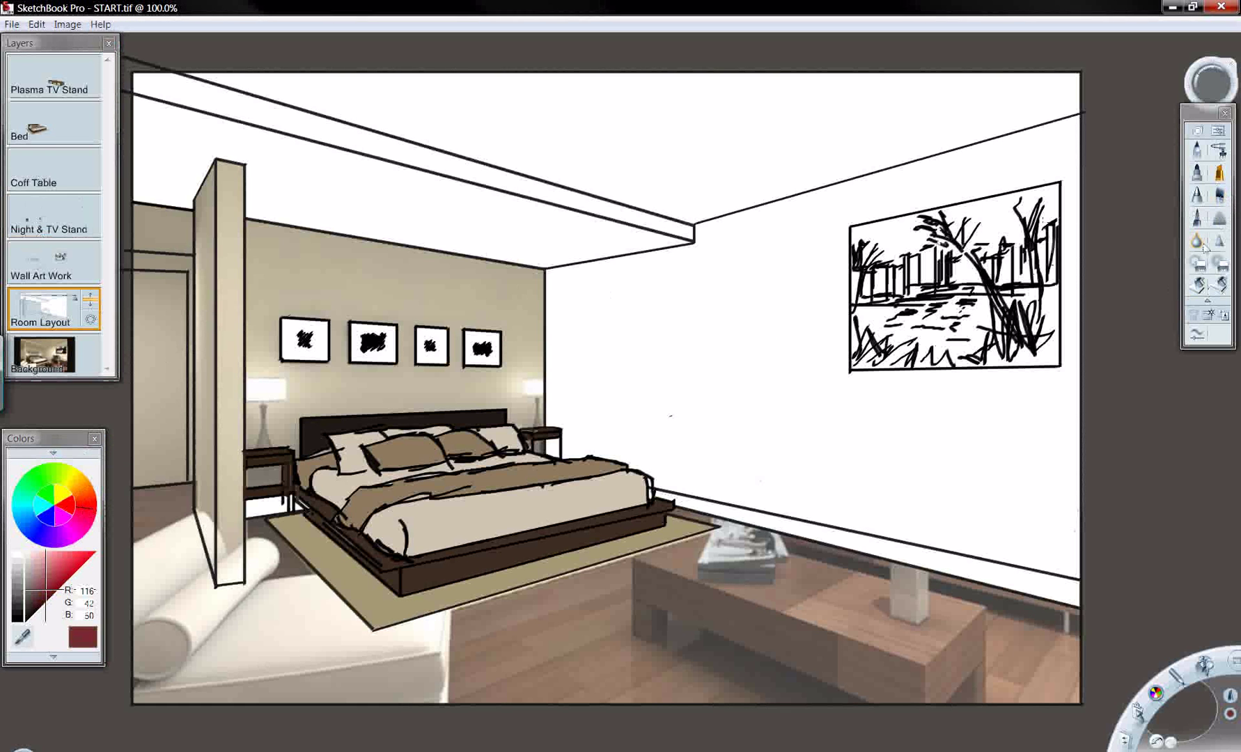
{"action": "left_click", "coordinate": [1198, 284]}
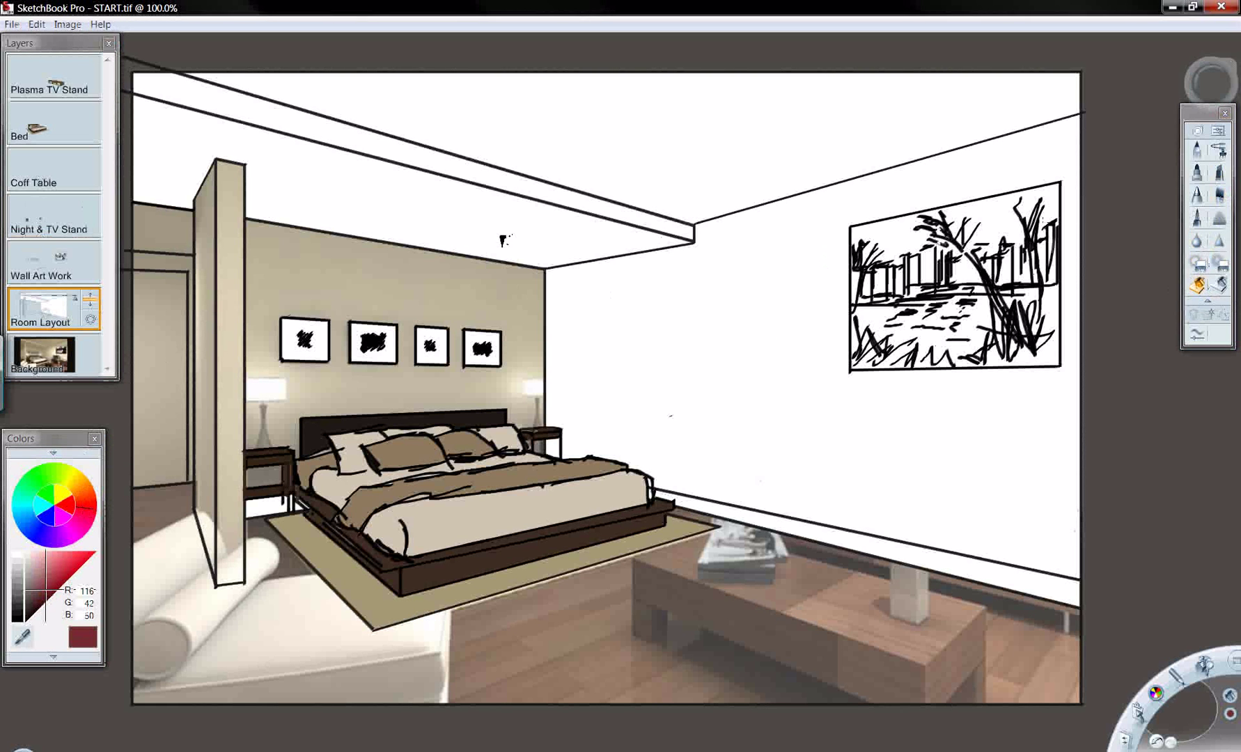
{"action": "left_click", "coordinate": [454, 268]}
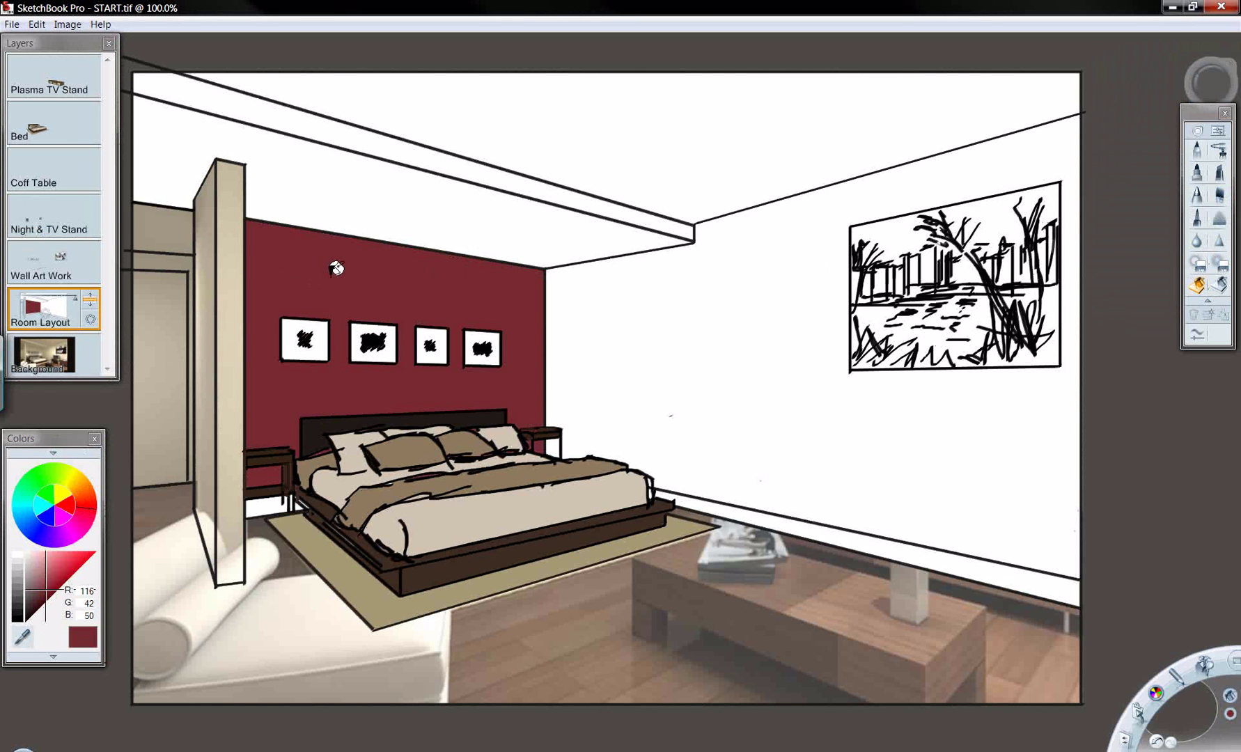
{"action": "left_click", "coordinate": [479, 169]}
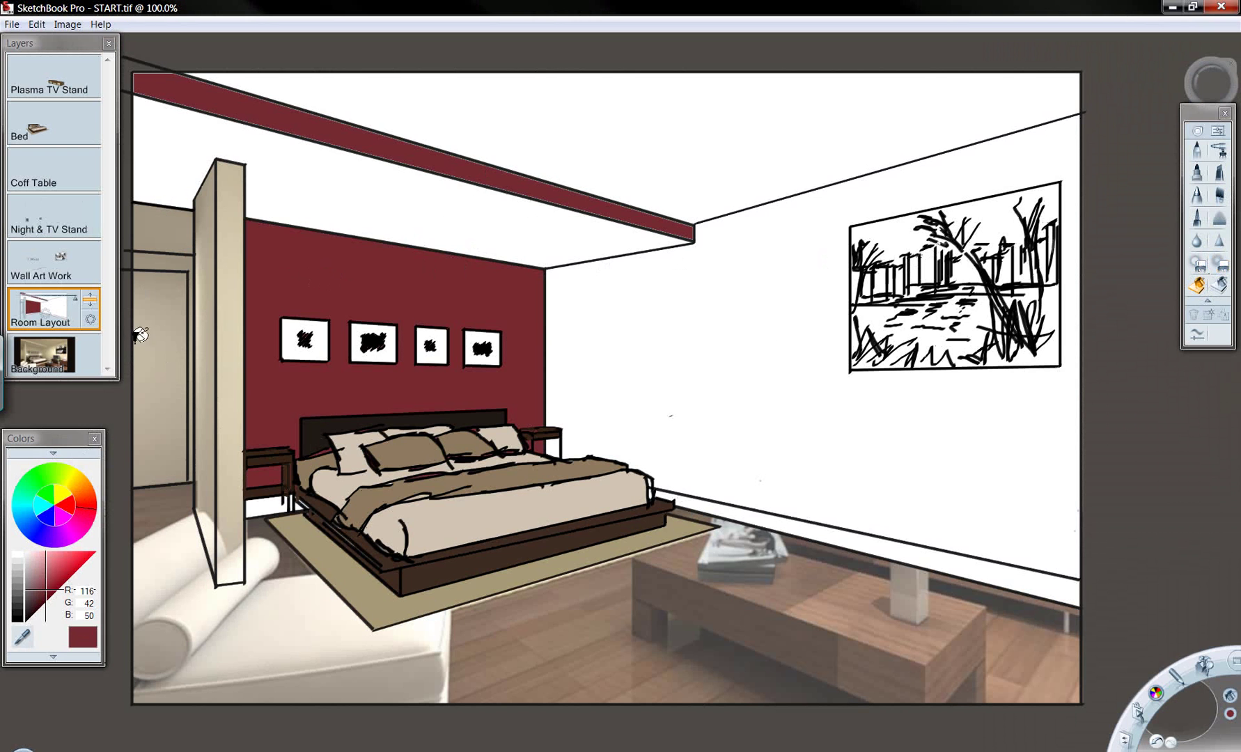
{"action": "left_click", "coordinate": [43, 532]}
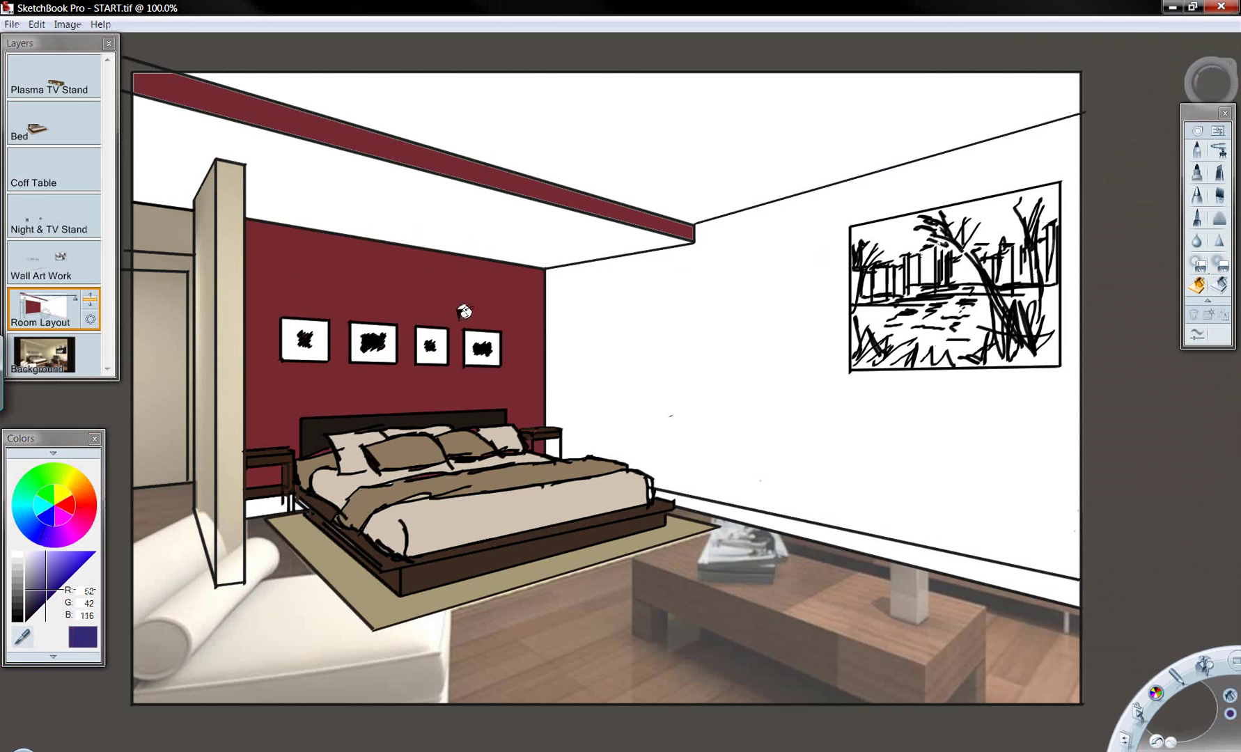
{"action": "left_click", "coordinate": [477, 299]}
{"action": "left_click", "coordinate": [645, 221]}
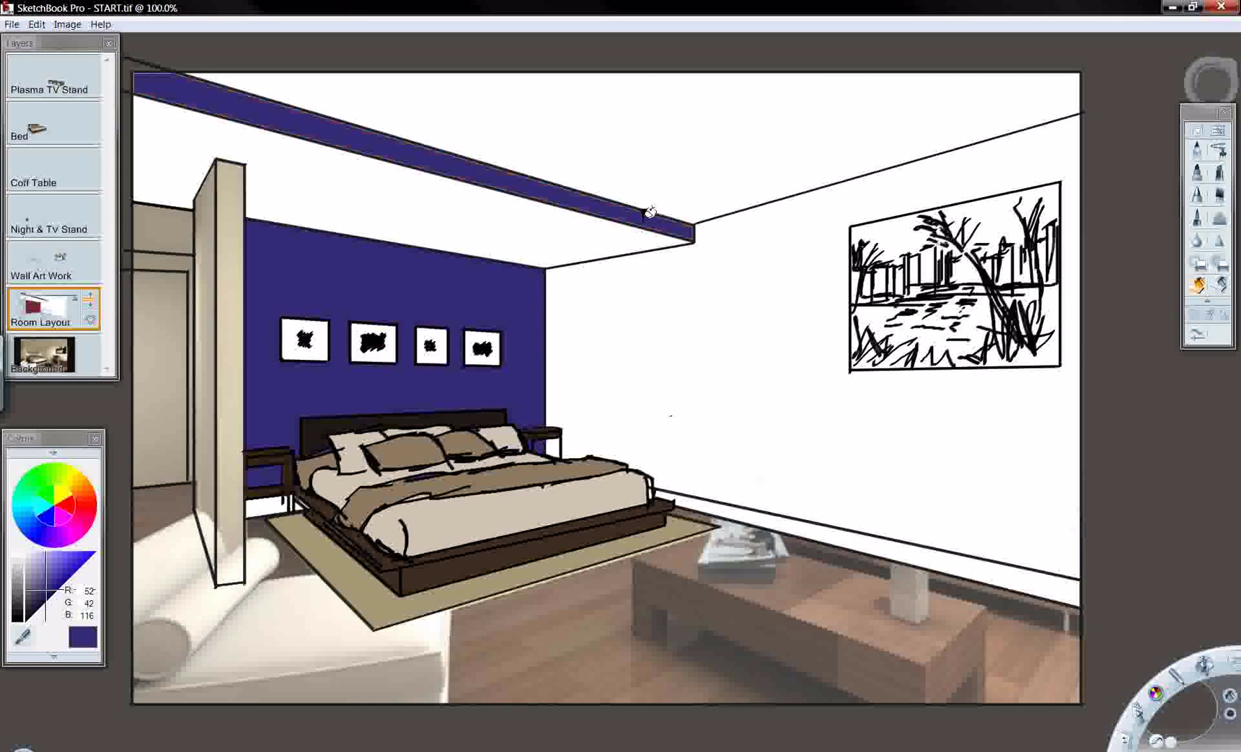
Refill the accent wall and ceiling beam with bright yellow
{"action": "left_click", "coordinate": [69, 486]}
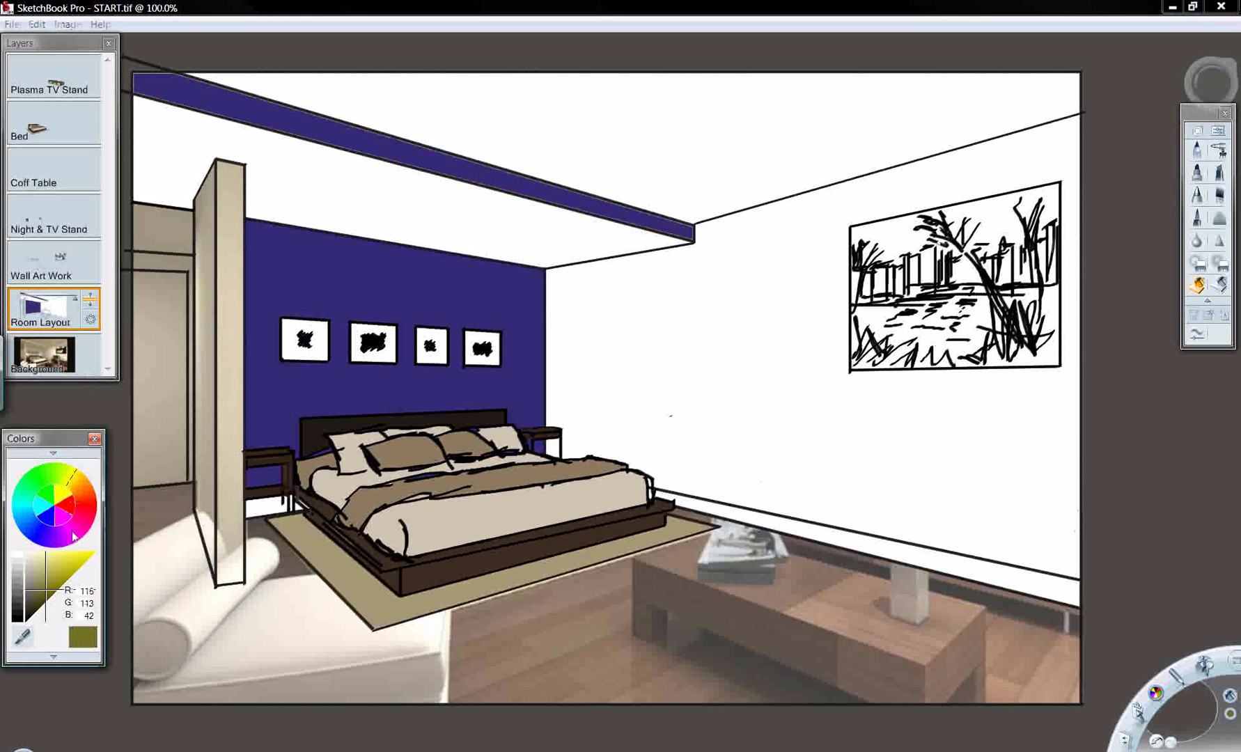
{"action": "left_click", "coordinate": [70, 560]}
{"action": "left_click", "coordinate": [416, 299]}
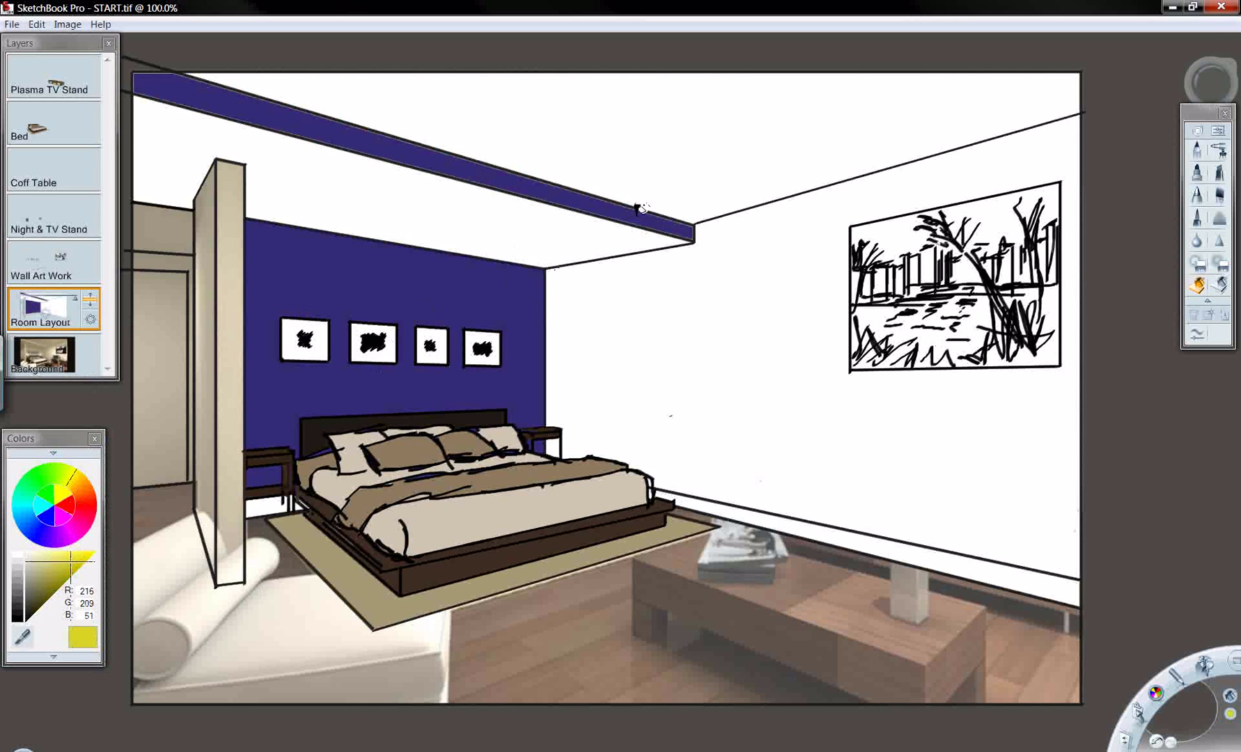
{"action": "left_click", "coordinate": [627, 217]}
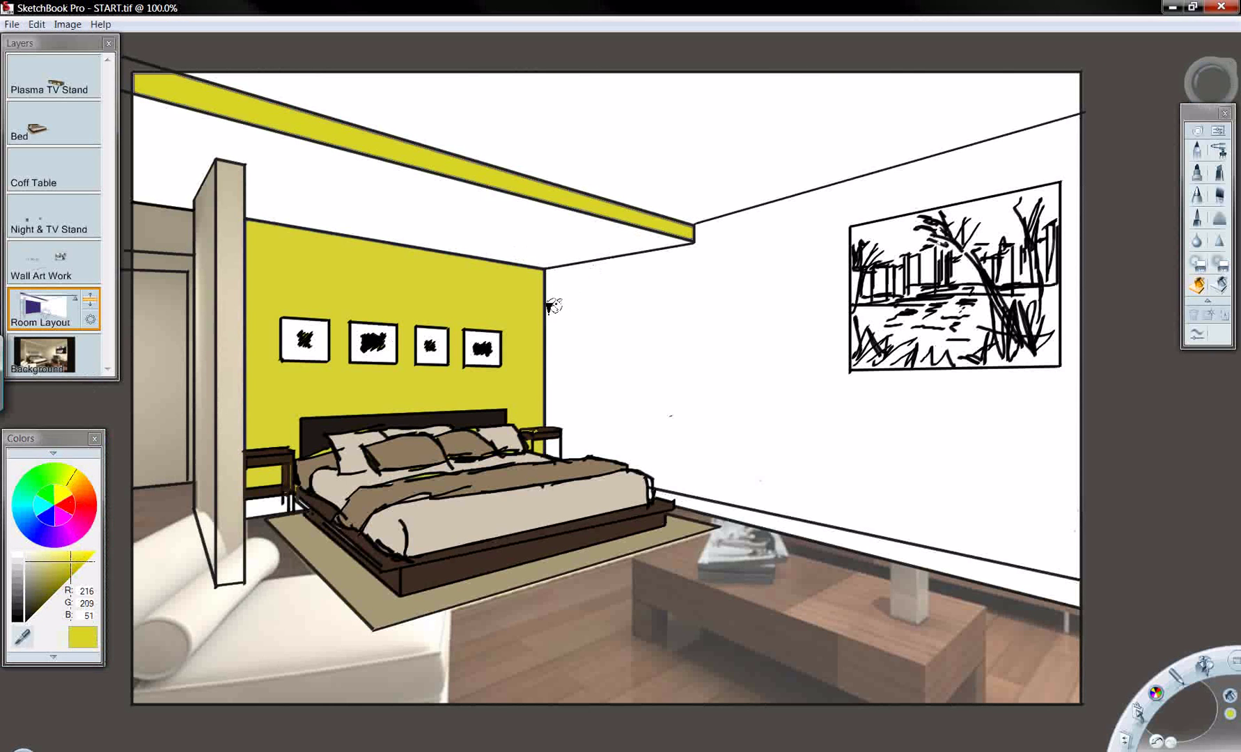
Mix greyish tan 160,150,109 and fill the accent wall, ceiling beam and right wall
{"action": "left_click", "coordinate": [82, 504]}
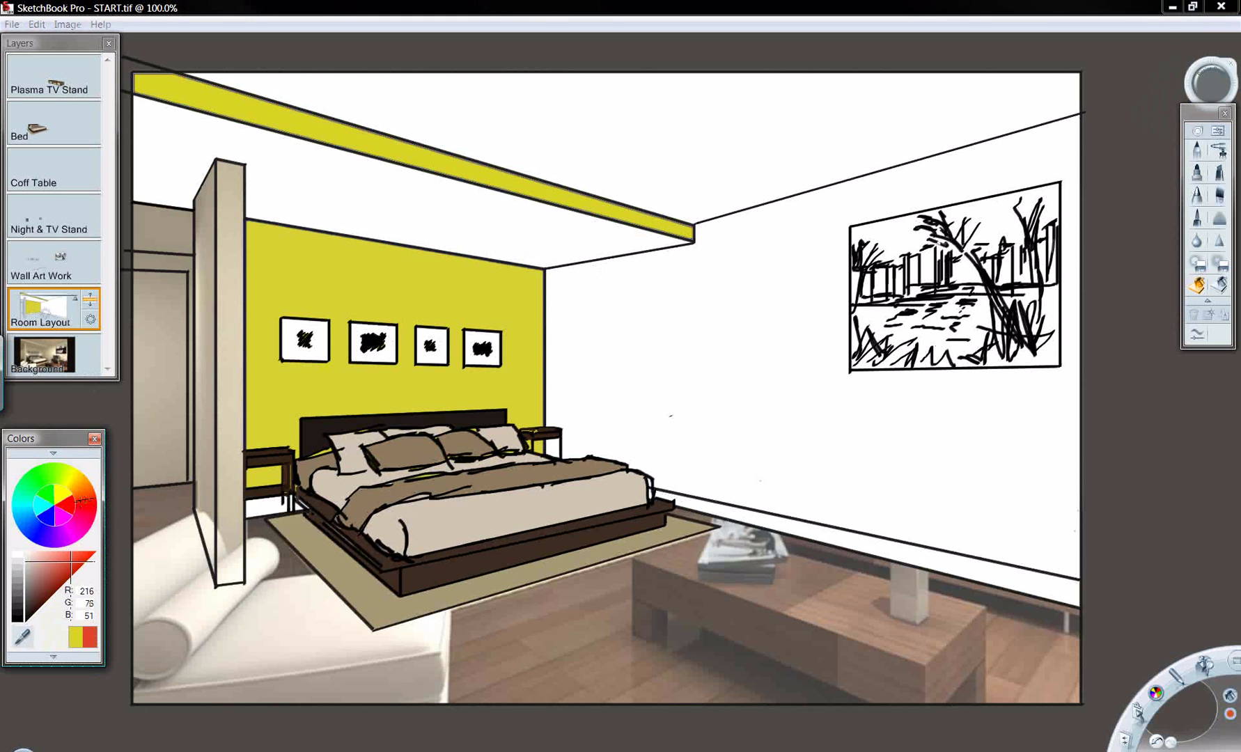
{"action": "left_click", "coordinate": [51, 550]}
{"action": "left_click", "coordinate": [53, 568]}
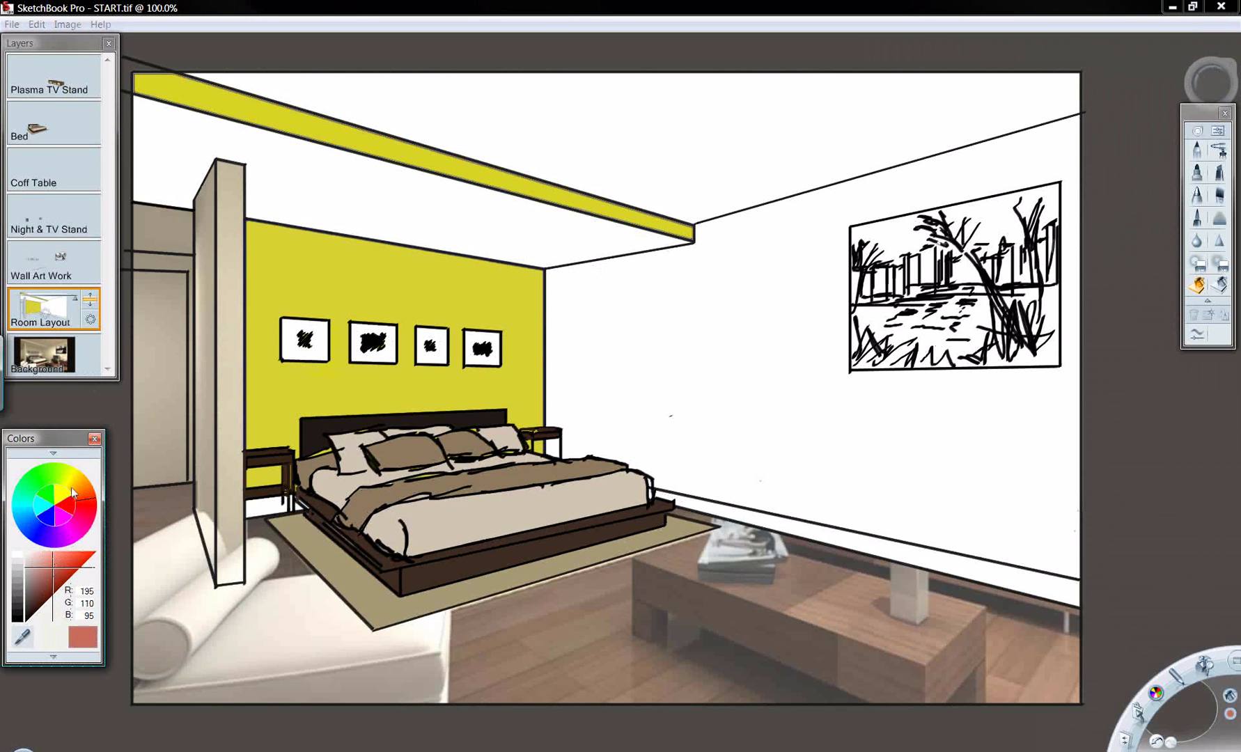
{"action": "left_click", "coordinate": [75, 484]}
{"action": "left_click", "coordinate": [67, 557]}
{"action": "left_click", "coordinate": [50, 594]}
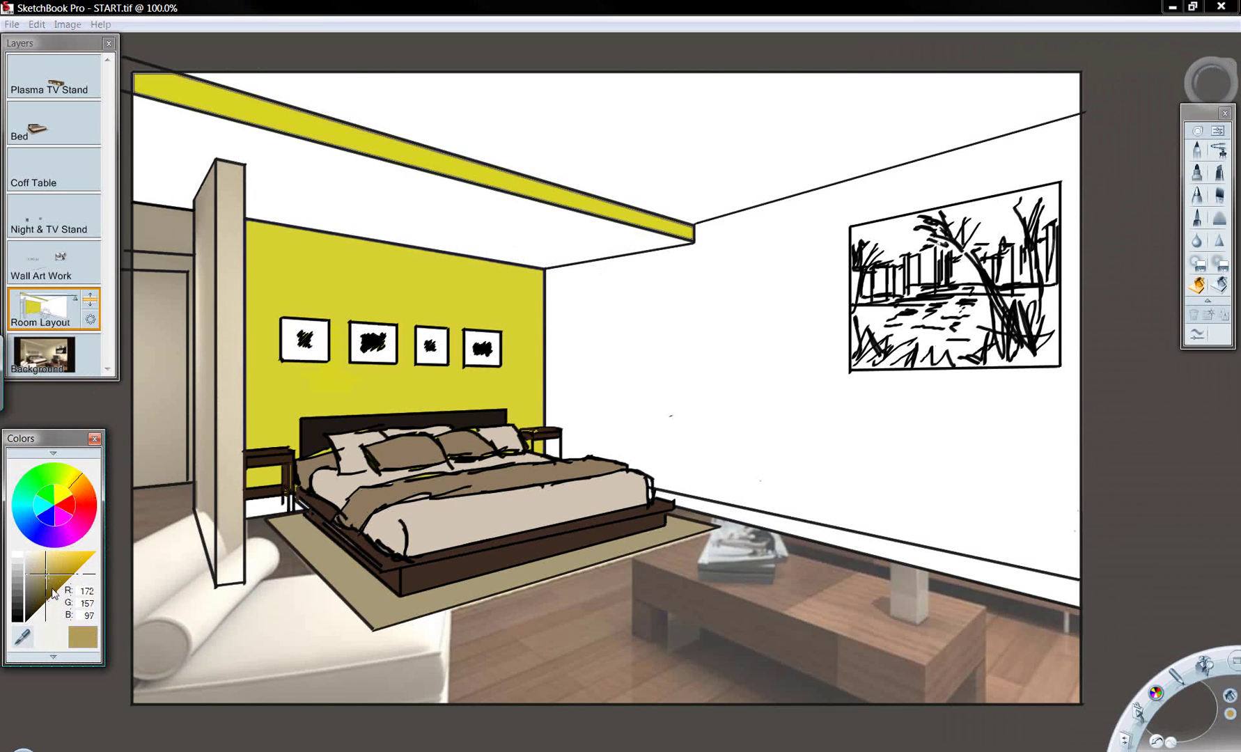
{"action": "left_click", "coordinate": [44, 580]}
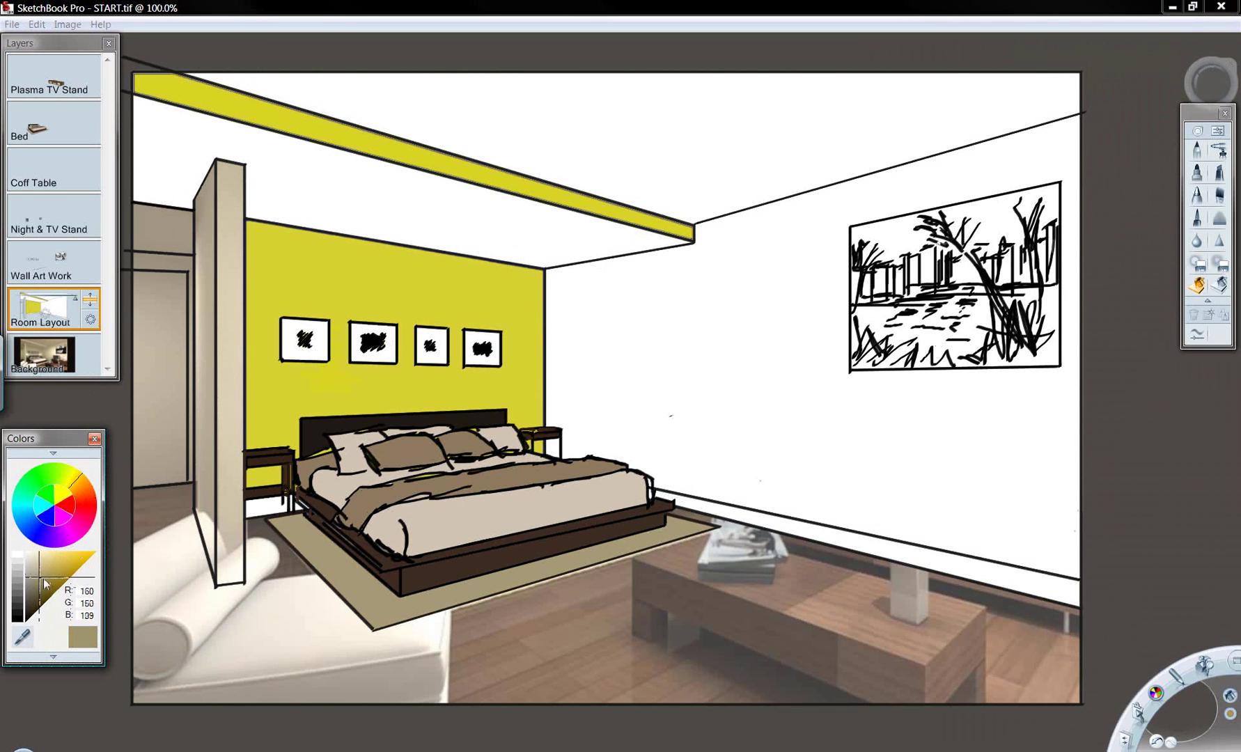
{"action": "left_click", "coordinate": [403, 285]}
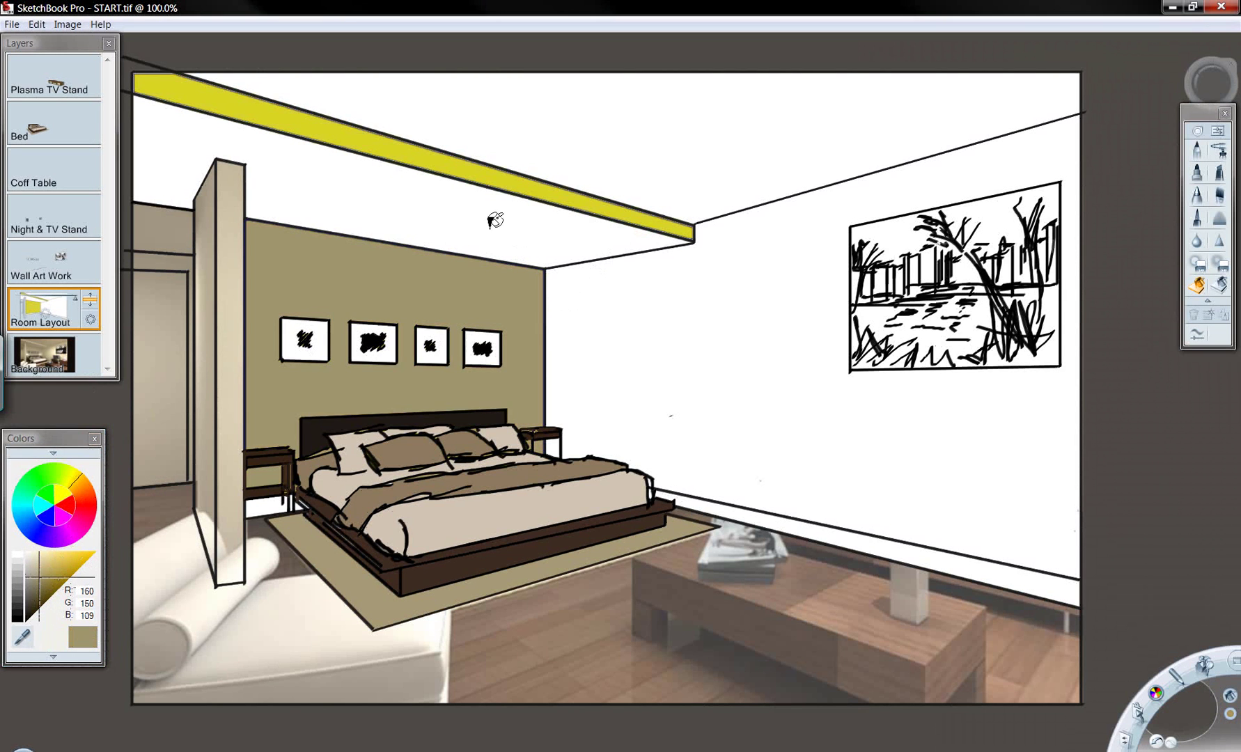
{"action": "left_click", "coordinate": [540, 184]}
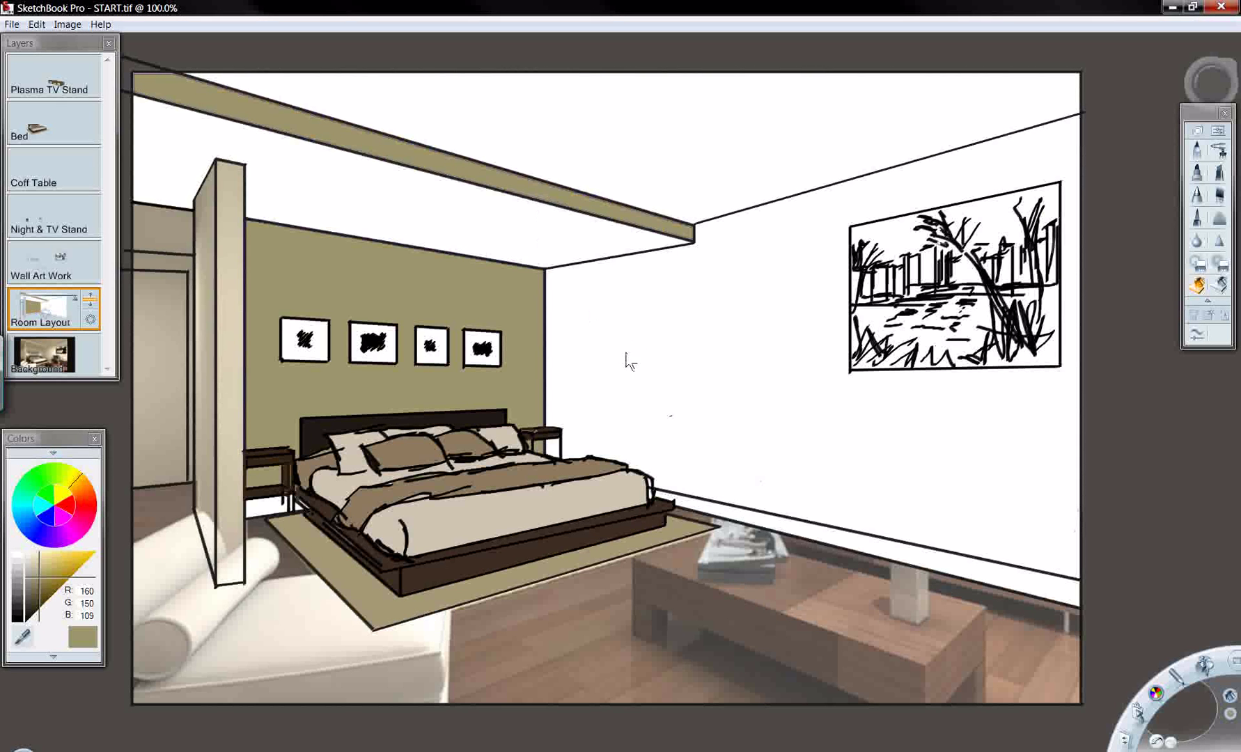
{"action": "left_click", "coordinate": [627, 352]}
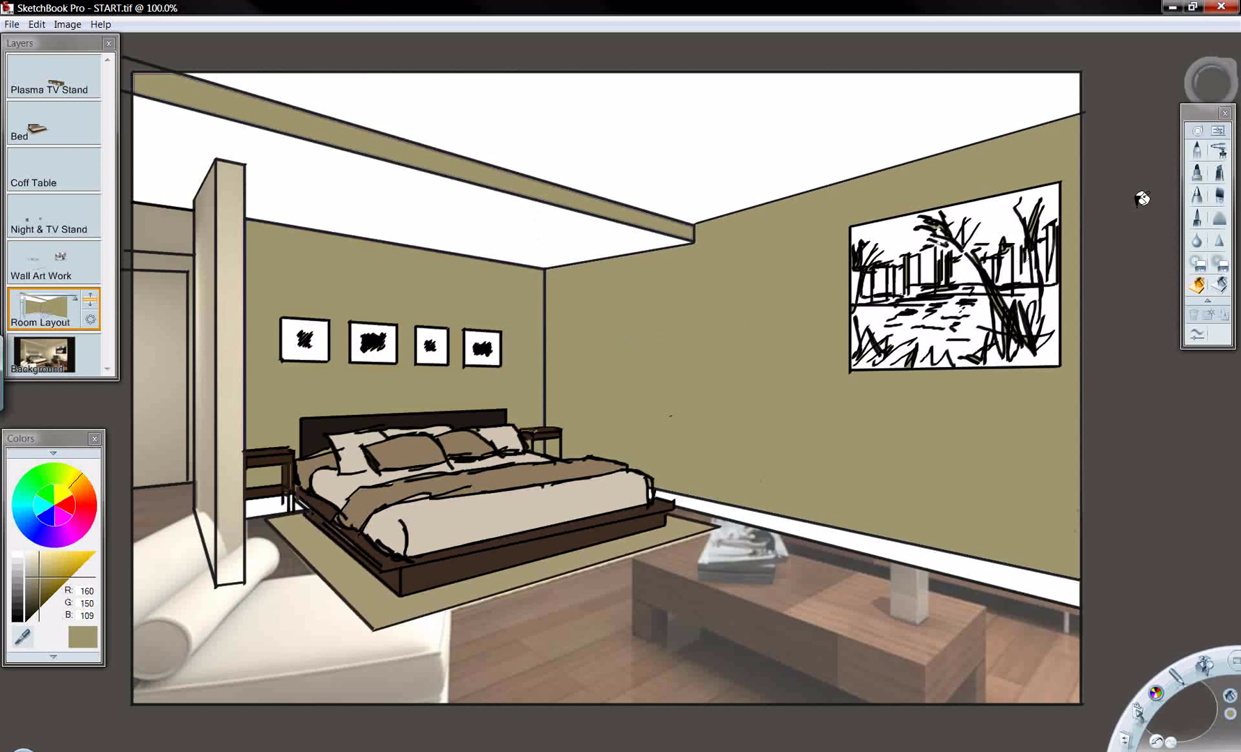
Open ROOM LAYOUT.tif, discarding the unsaved bedroom sketch changes
{"action": "left_click", "coordinate": [11, 25]}
{"action": "left_click", "coordinate": [31, 61]}
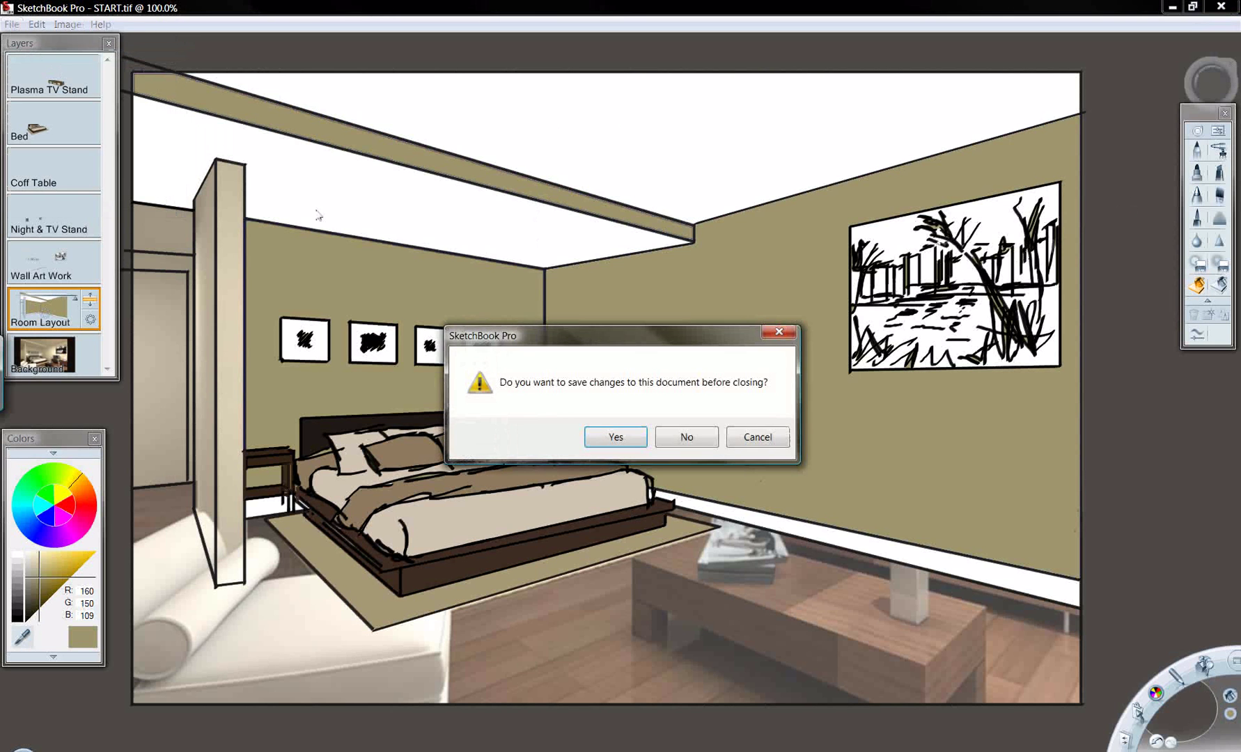
{"action": "left_click", "coordinate": [684, 437]}
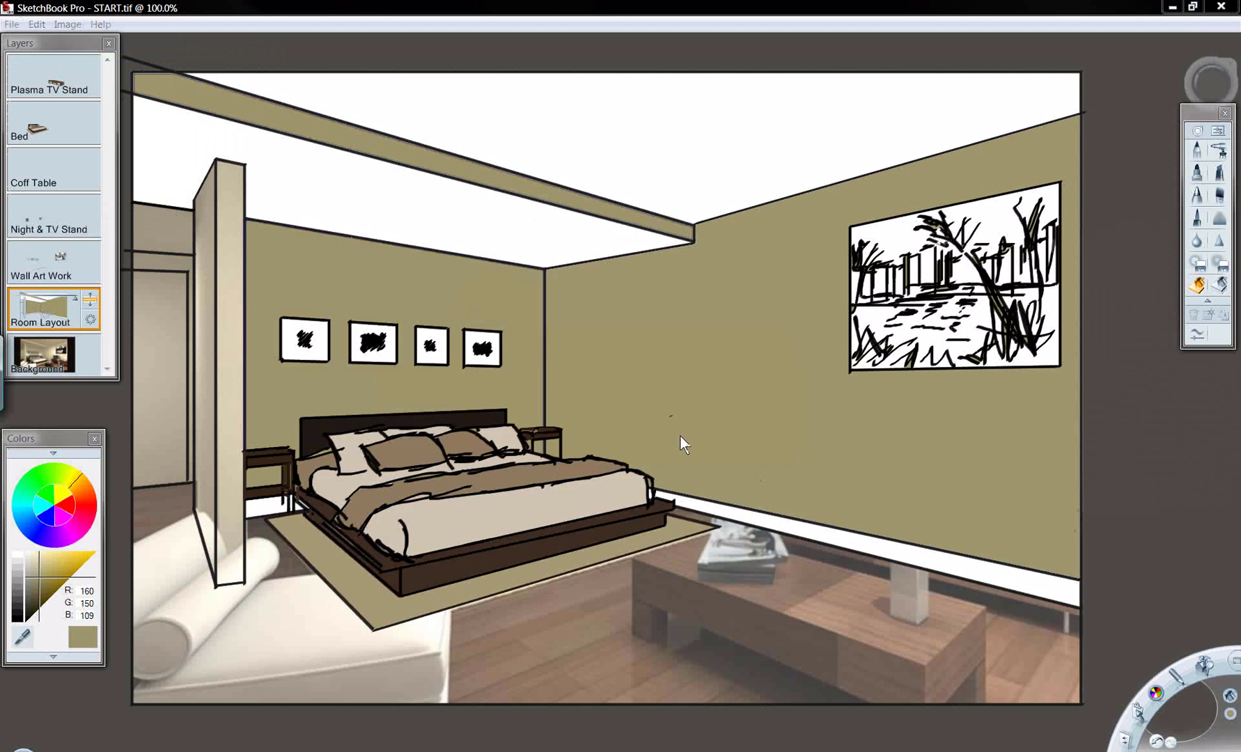
{"action": "scroll", "coordinate": [626, 459], "scroll_direction": "down", "scroll_amount": 1}
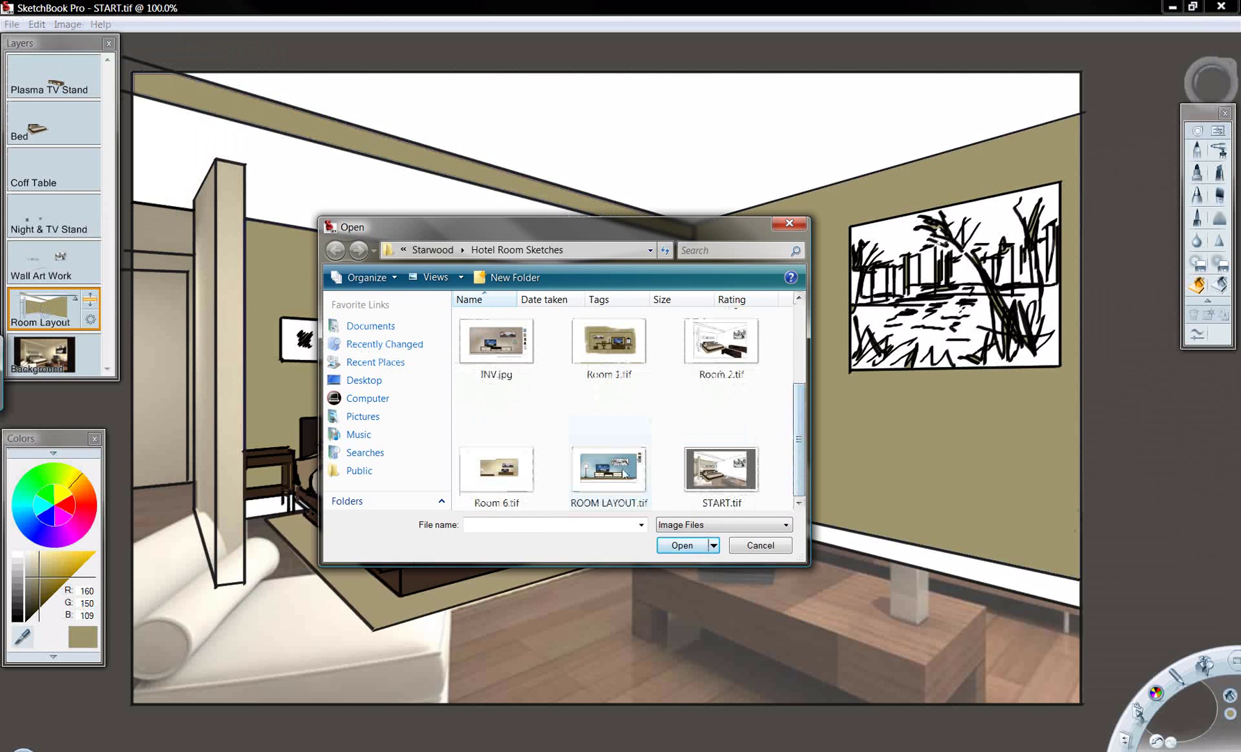
{"action": "left_click", "coordinate": [624, 474]}
{"action": "left_click", "coordinate": [696, 544]}
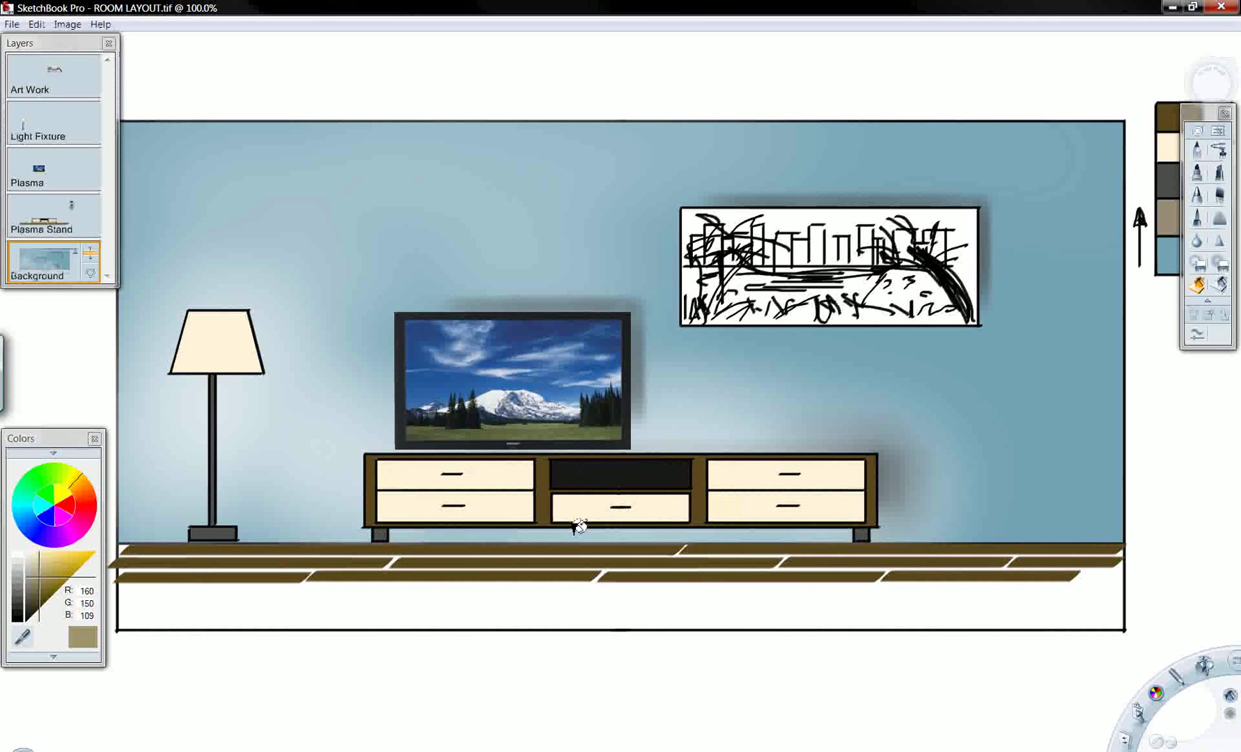
Select the Basic Brush and zoom the room layout in and out to frame it
{"action": "left_click", "coordinate": [1219, 172]}
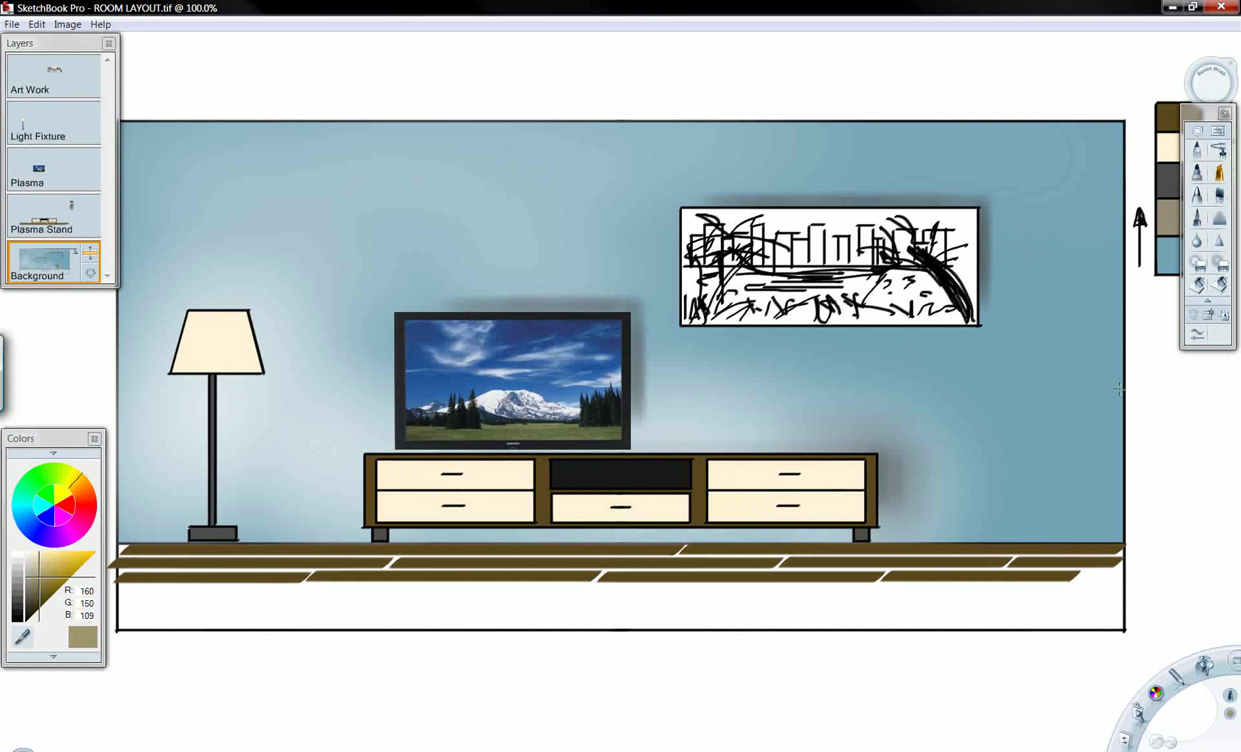
{"action": "scroll", "coordinate": [1119, 388], "scroll_direction": "up", "scroll_amount": 2}
{"action": "scroll", "coordinate": [1118, 389], "scroll_direction": "down", "scroll_amount": 3}
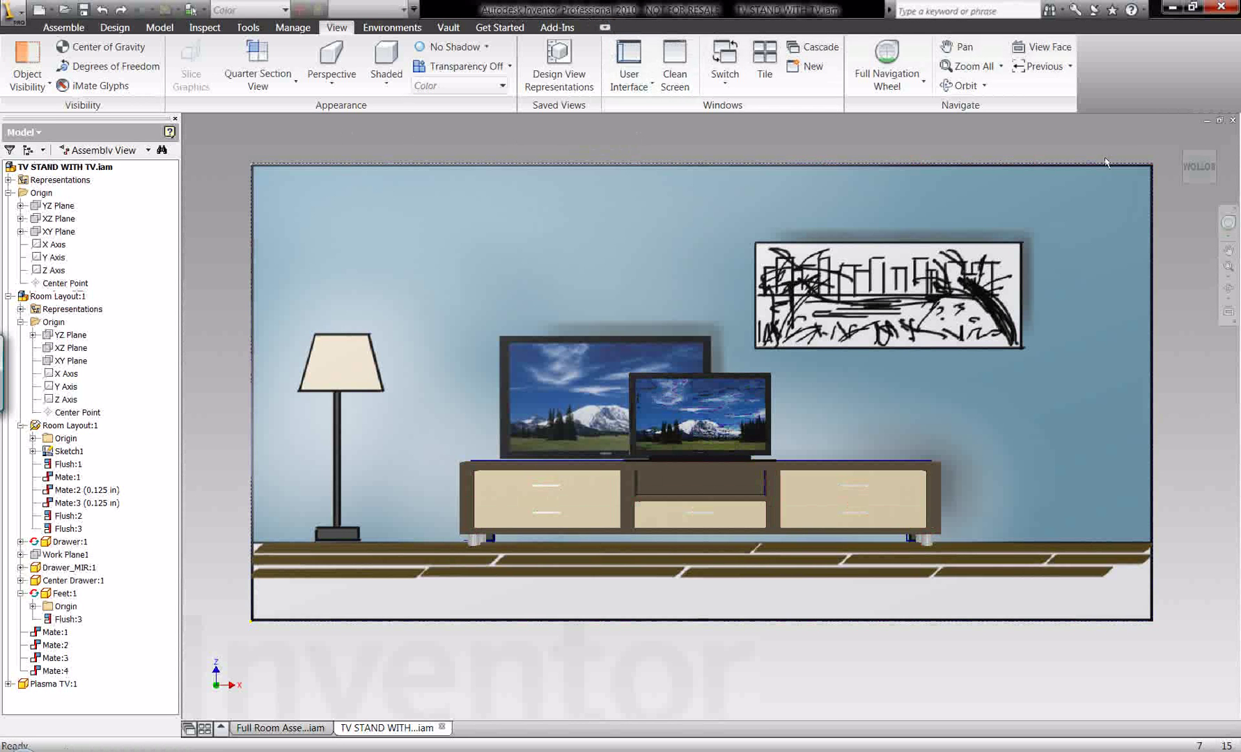
Reset the Inventor view to the isometric Home view with the ViewCube
{"action": "left_click", "coordinate": [1177, 141]}
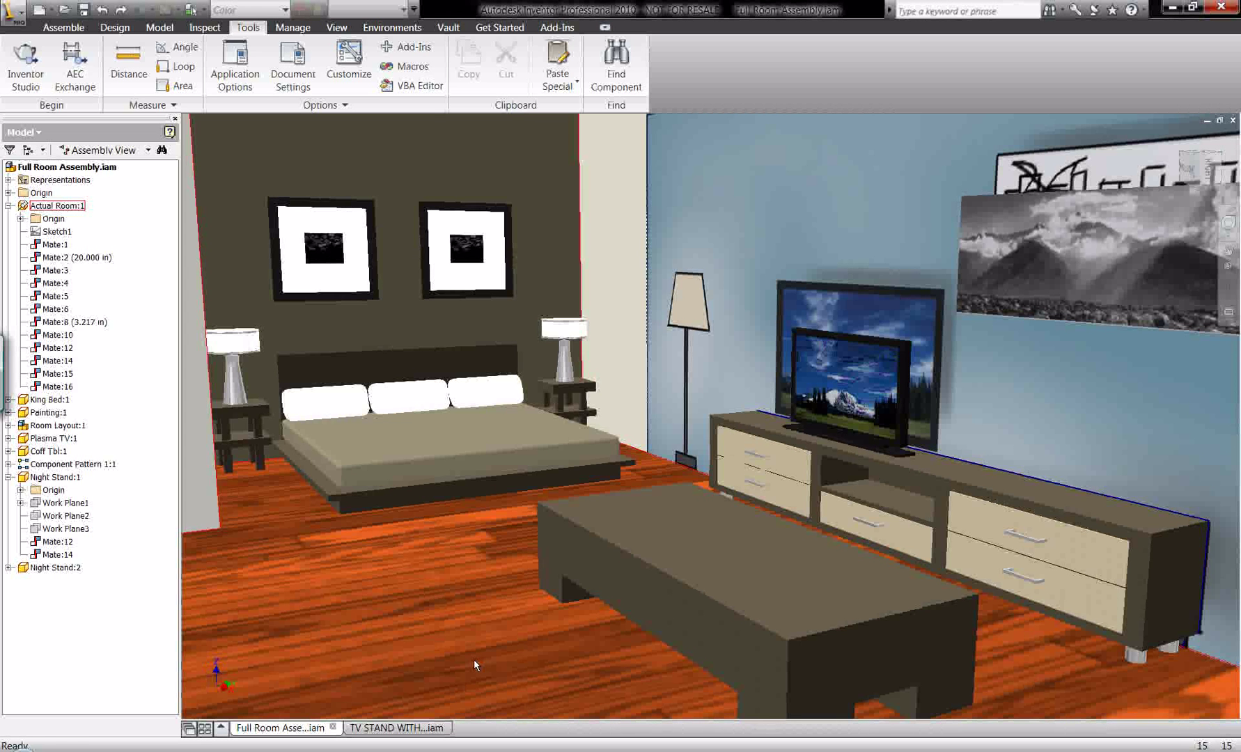
In TV STAND WITH TV.iam, turn off visibility of Room Layout:1's Sketch1 wall
{"action": "left_click", "coordinate": [423, 729]}
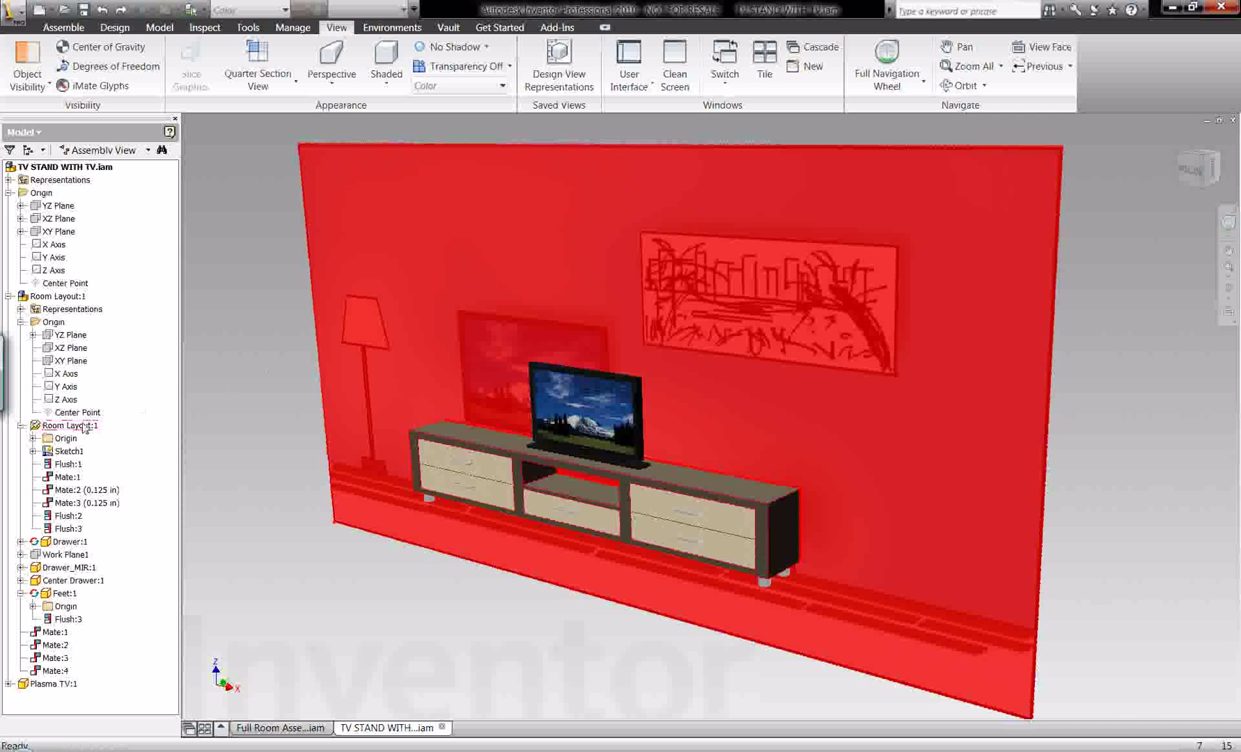
{"action": "left_click", "coordinate": [84, 426]}
{"action": "left_click", "coordinate": [69, 451]}
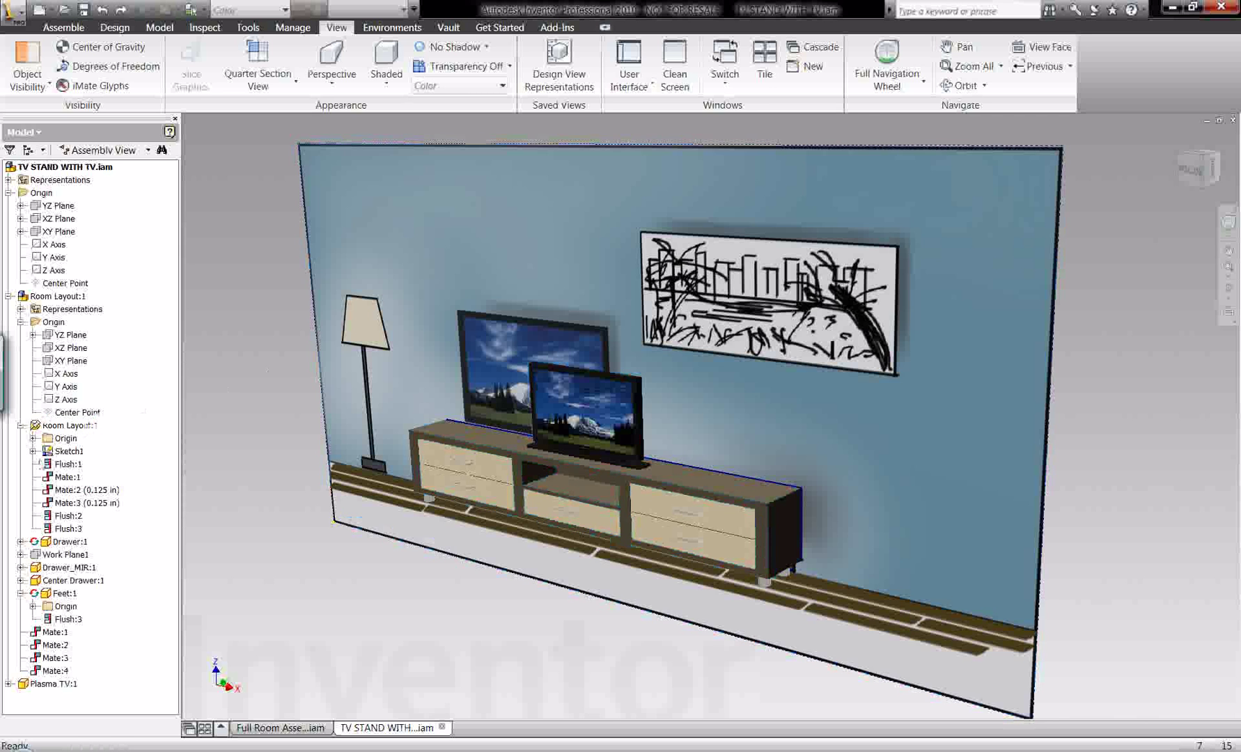
{"action": "right_click", "coordinate": [69, 451]}
{"action": "left_click", "coordinate": [81, 529]}
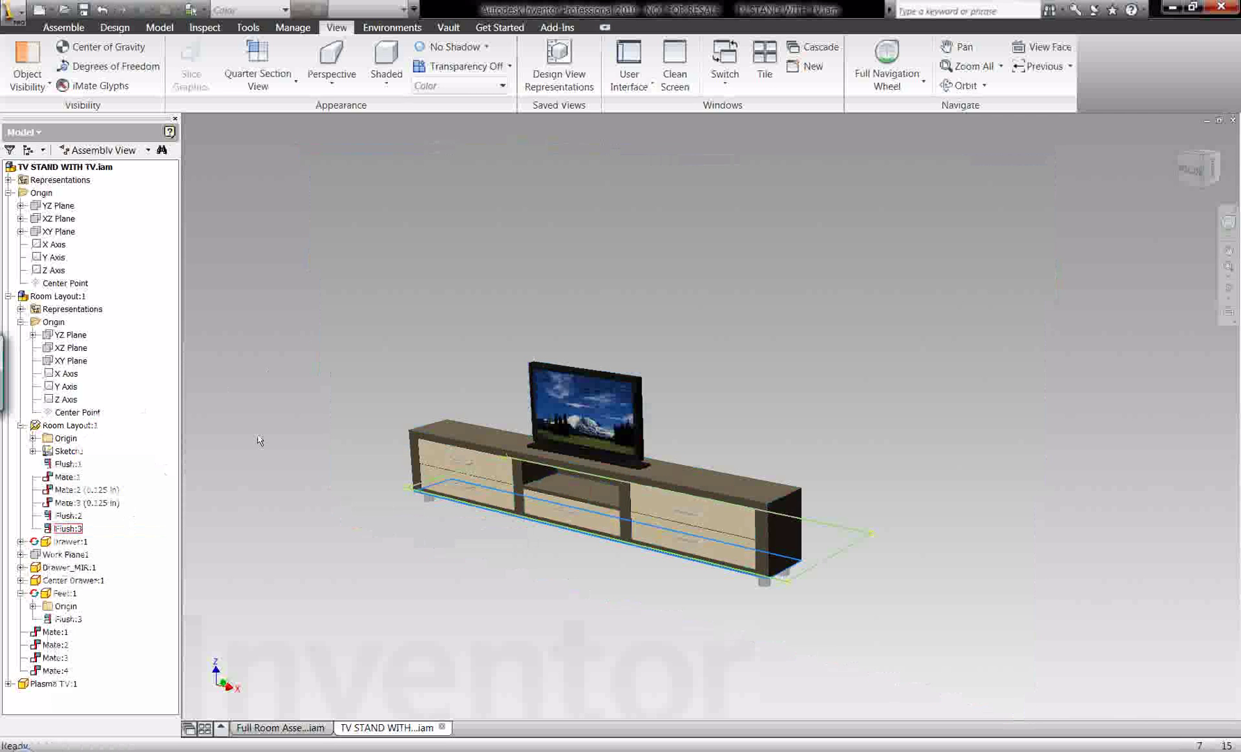
{"action": "left_click", "coordinate": [348, 538]}
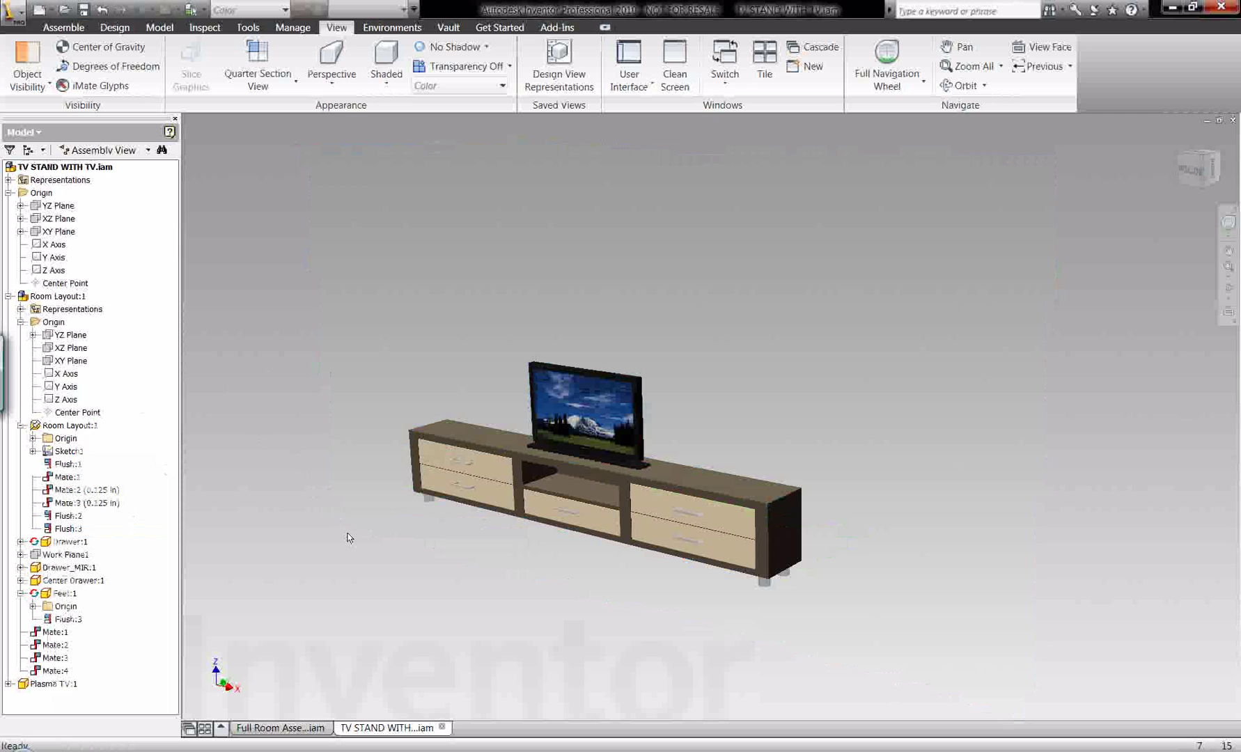
Switch back to the Full Room Assembly.iam document
{"action": "left_click", "coordinate": [301, 728]}
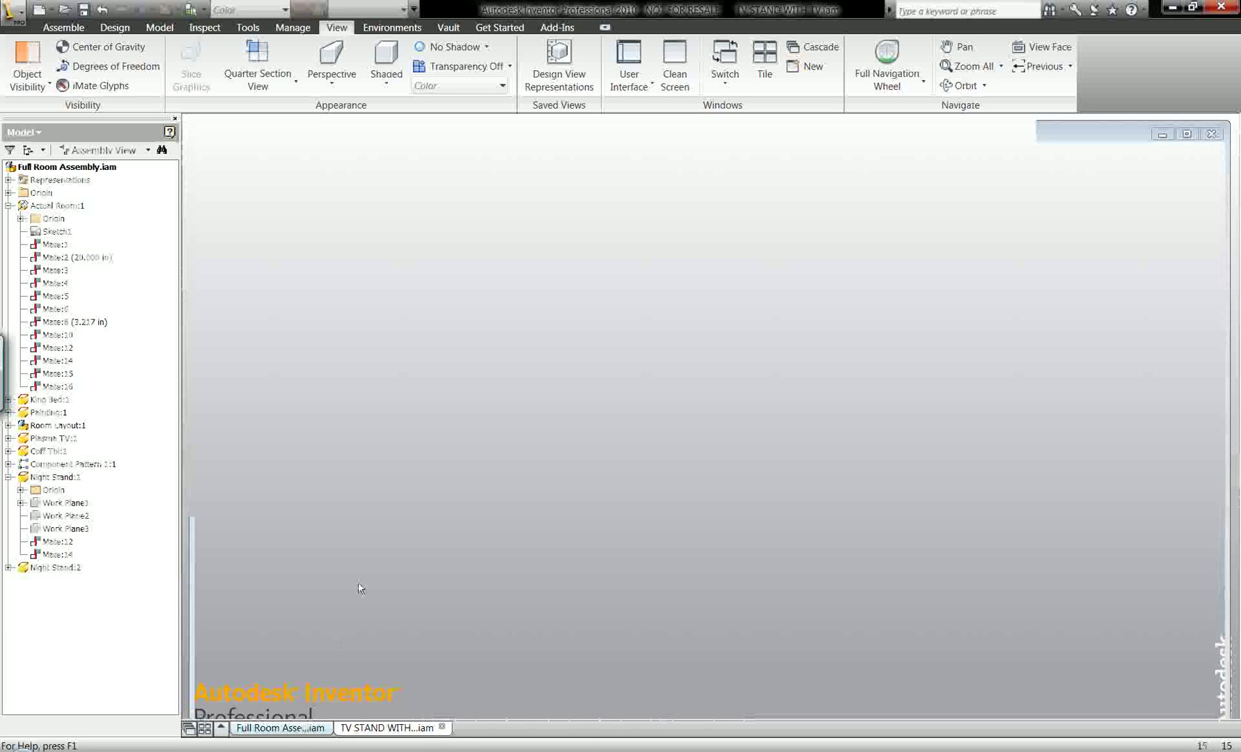